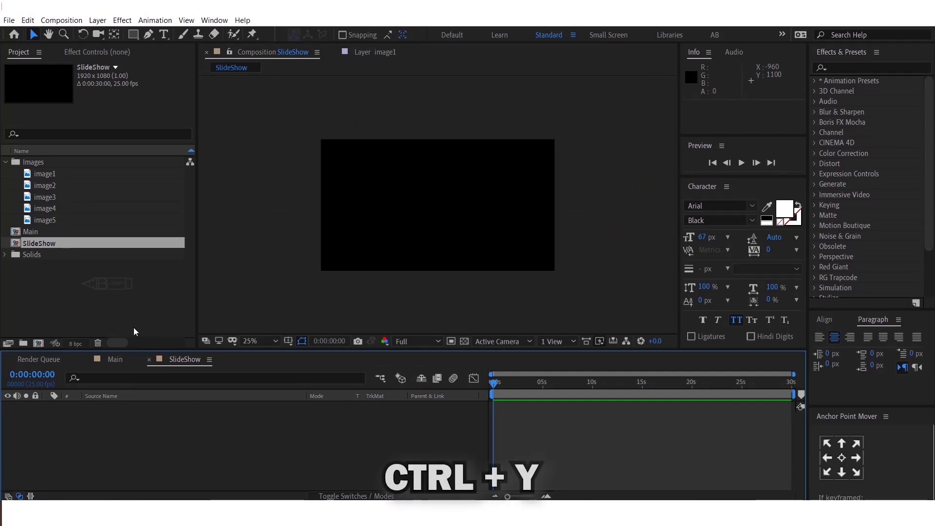
Step: Create a full-frame white solid, 1920 by 1080 px with colour FFFFFF, in the SlideShow composition
right_click(145, 460)
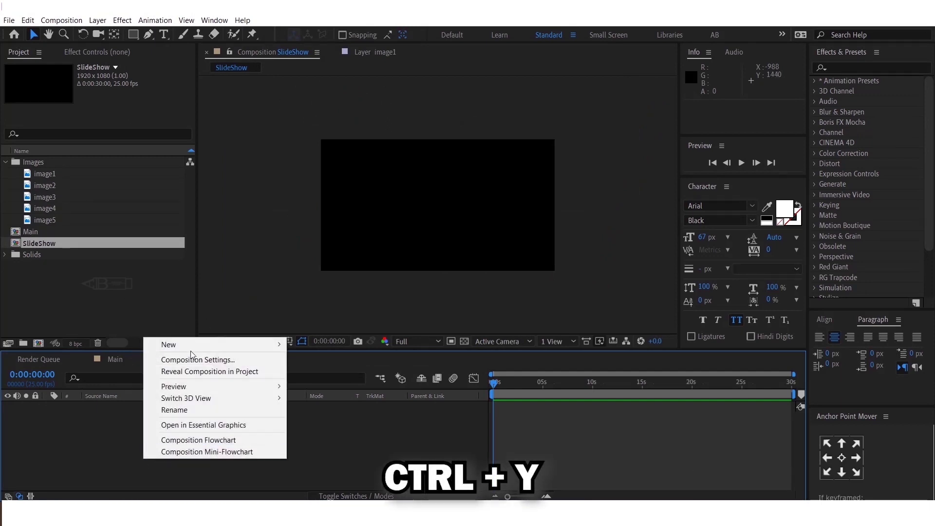
mouse_move(199, 345)
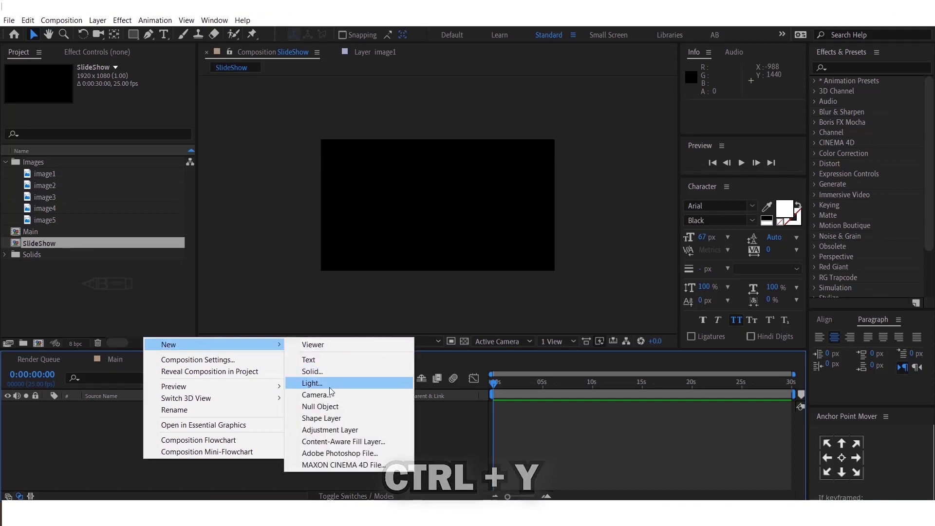
click(325, 373)
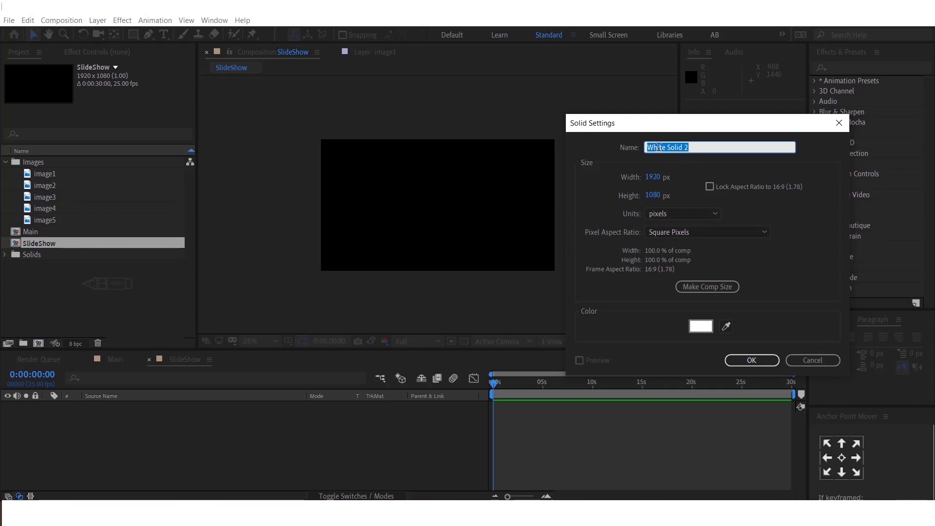
click(707, 146)
drag(707, 147, 611, 149)
click(711, 330)
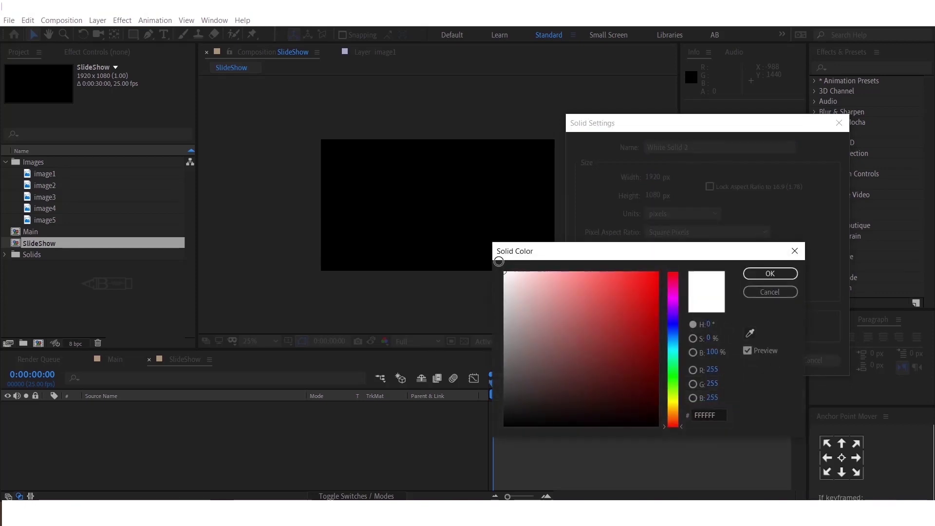
click(770, 273)
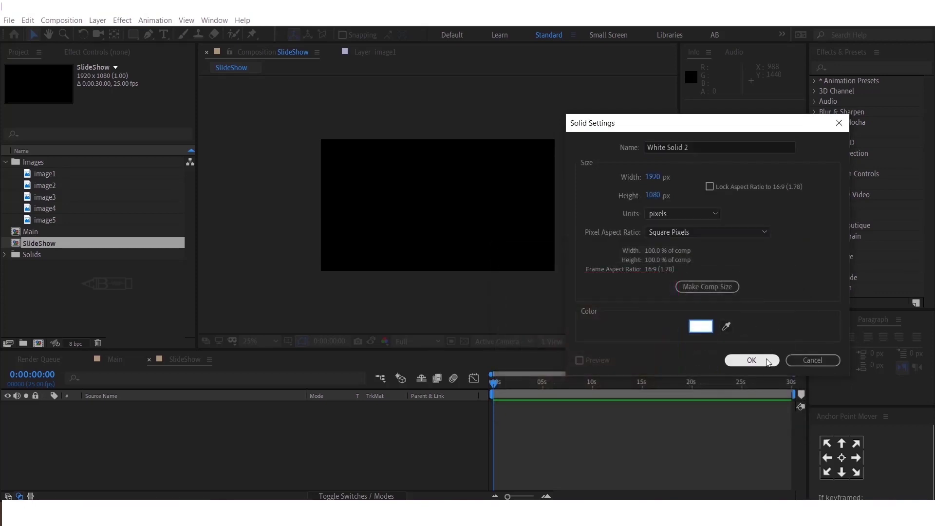
click(741, 361)
Step: Trim the end of the white solid layer to 0:00:10:00
click(596, 383)
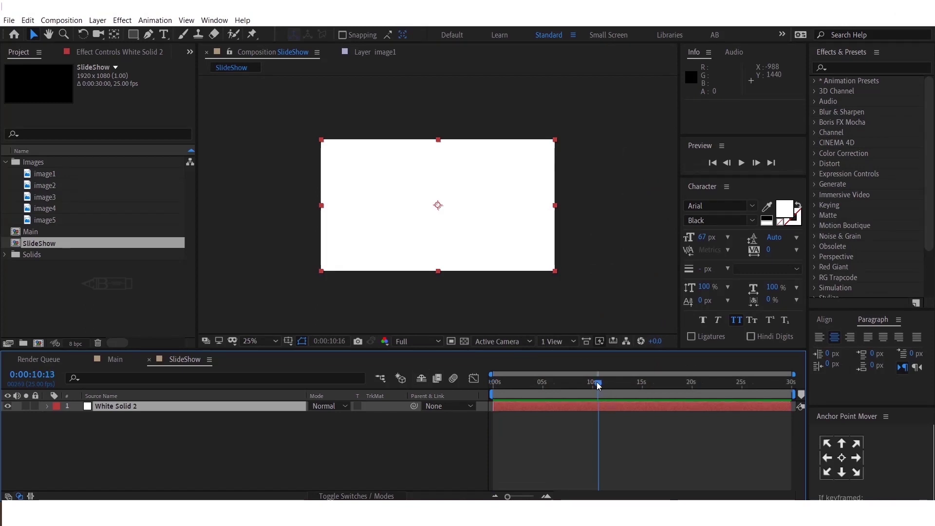
click(595, 383)
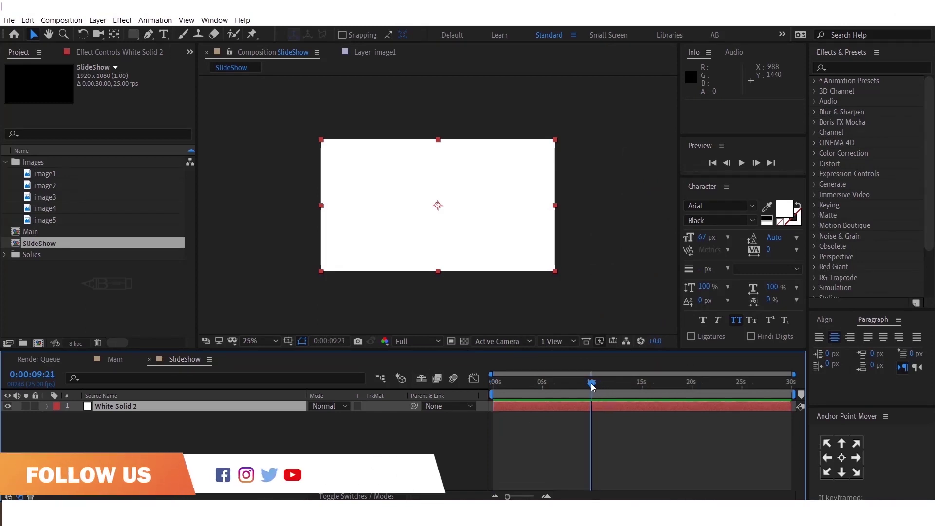
drag(597, 388, 592, 398)
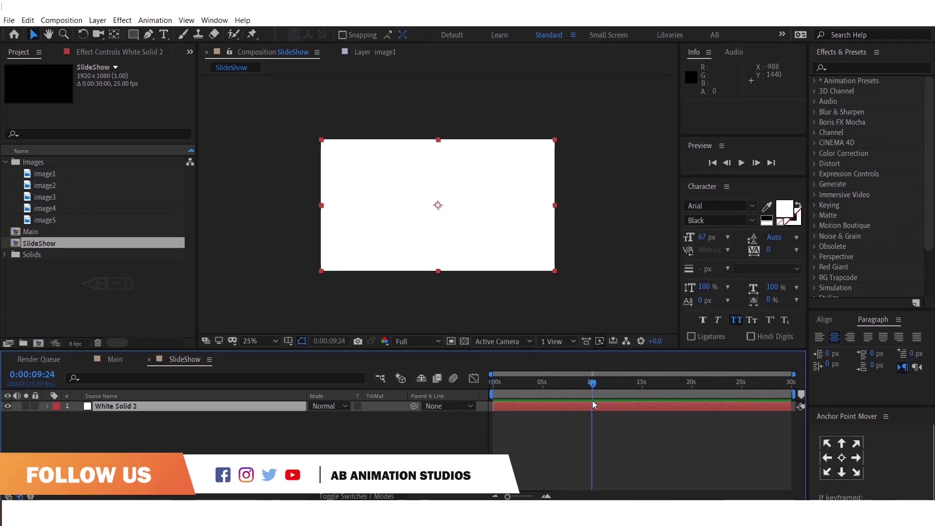
drag(791, 406, 704, 429)
scroll(652, 426, up, 5)
key(h)
key(v)
click(575, 385)
scroll(609, 411, down, 5)
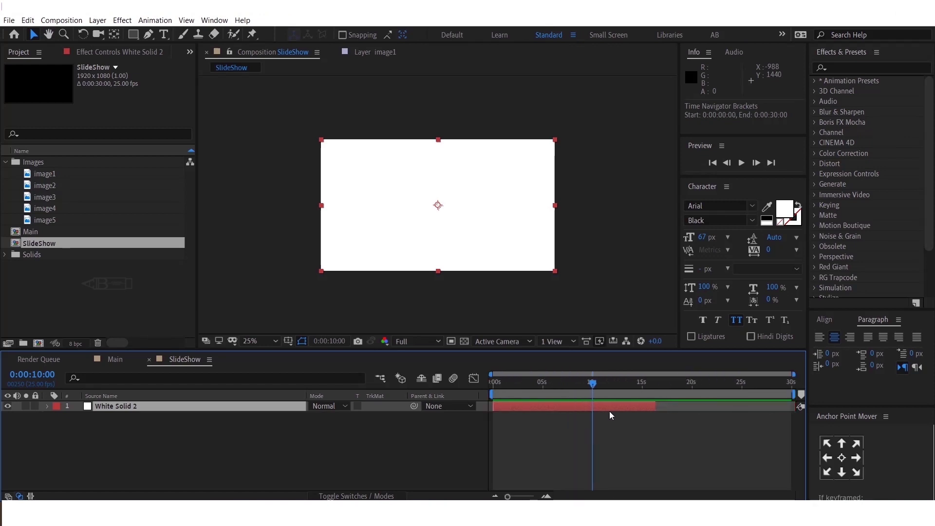
scroll(590, 407, up, 5)
scroll(630, 414, down, 5)
click(610, 424)
click(512, 409)
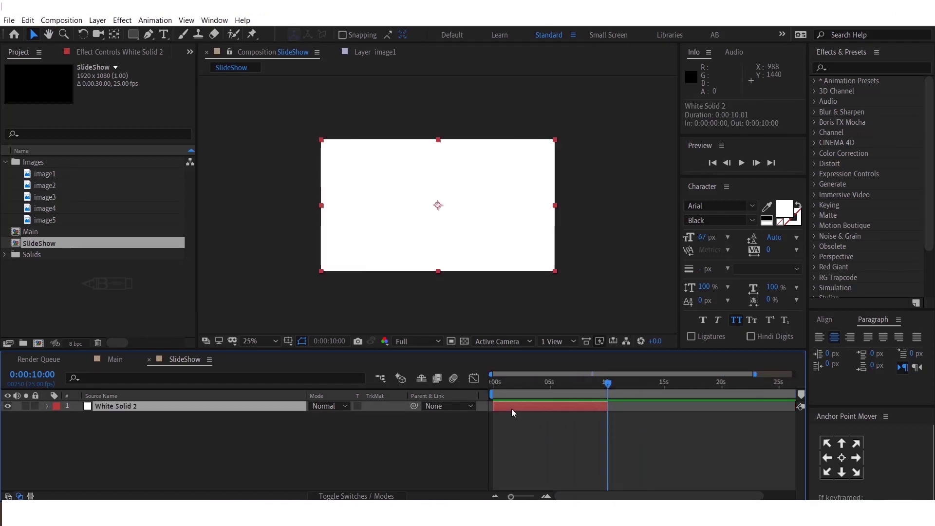
Step: Go to the first frame, stretch the white solid vertically to about 184% and rotate it 18°
drag(526, 388, 489, 387)
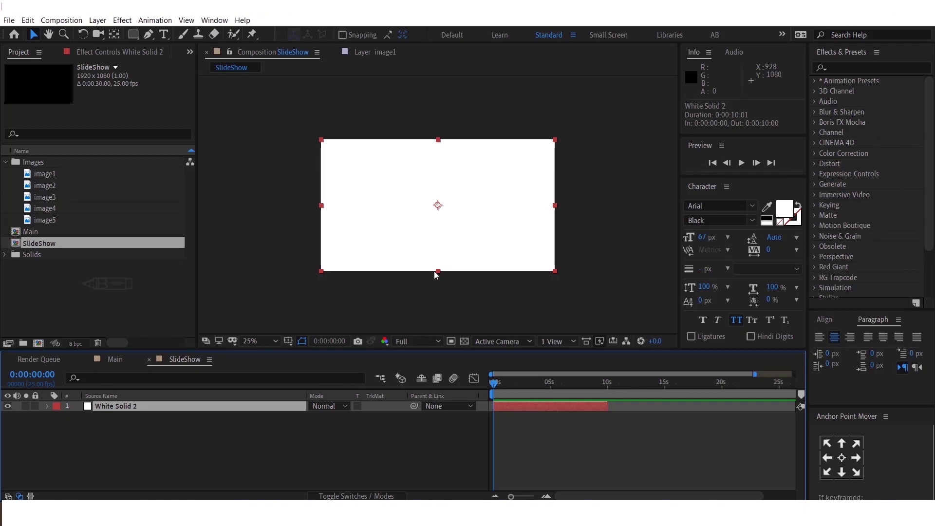
drag(436, 272, 434, 326)
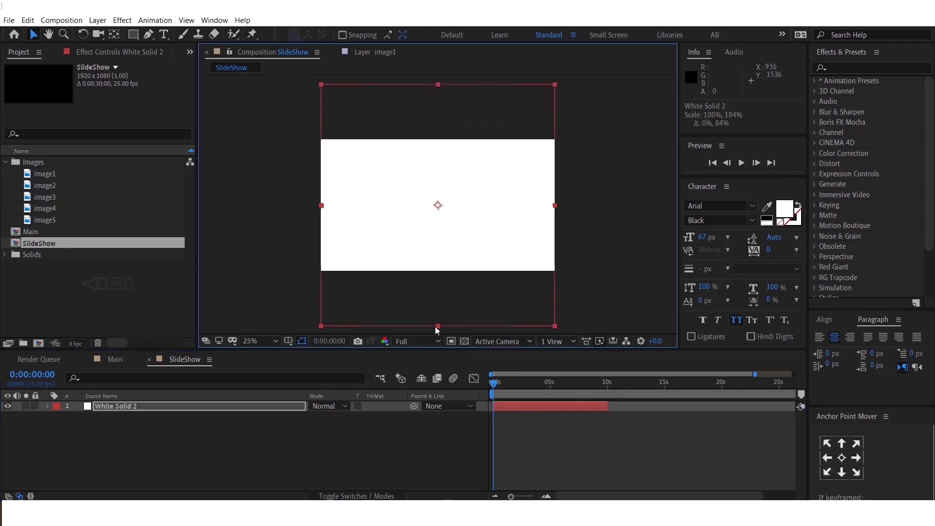
click(266, 408)
key(r)
drag(324, 419, 333, 419)
Step: Enlarge the rotated solid to about 122% wide and 258% high, covering the whole frame
scroll(423, 273, down, 1)
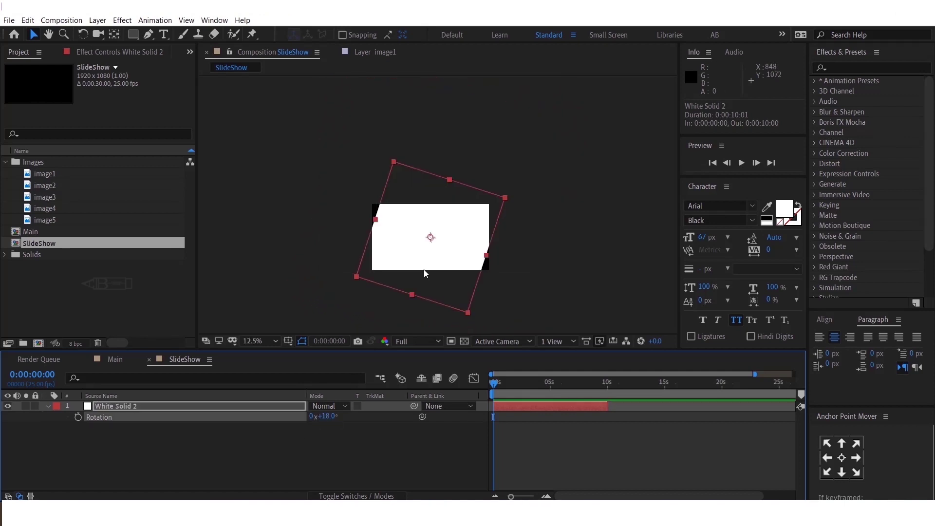
drag(411, 294, 406, 317)
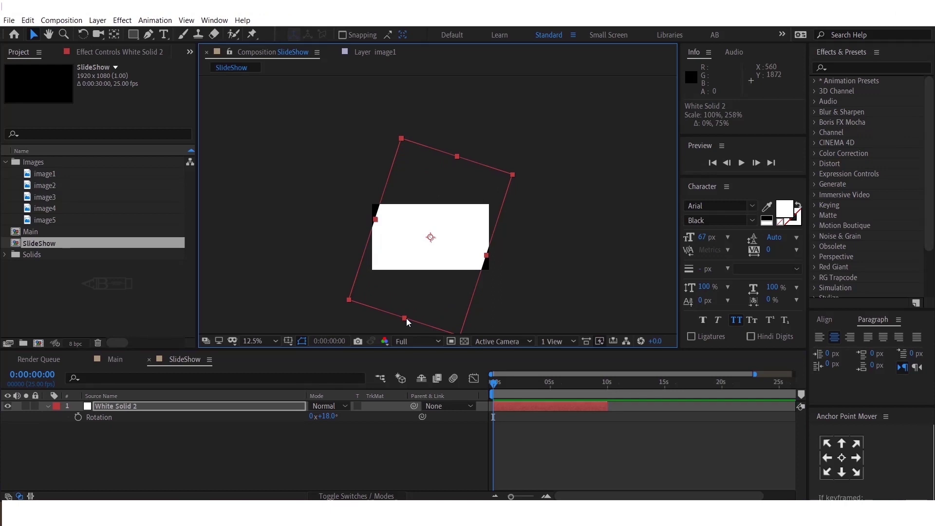
drag(487, 257, 496, 261)
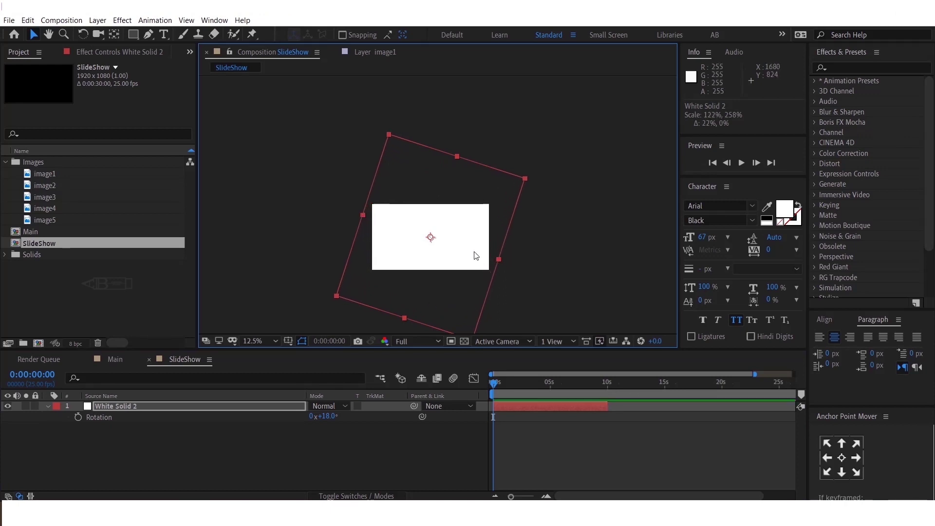
click(501, 442)
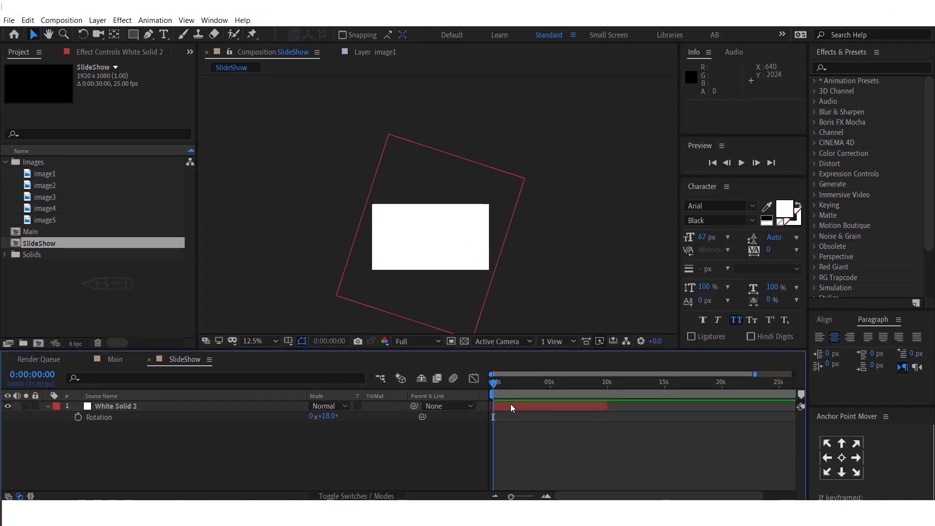
Step: Add position keyframes at 960, 540 to the white solid at the first frame and at 0:00:03:22
click(510, 407)
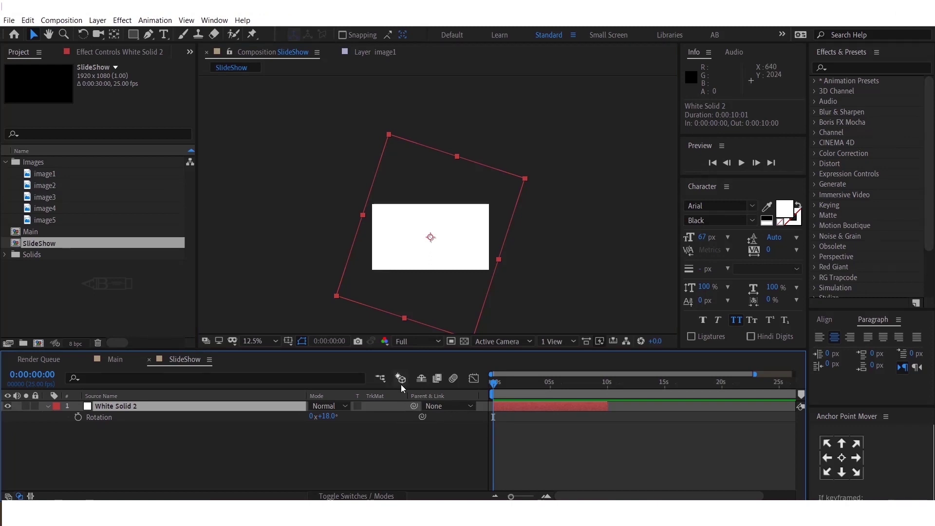
key(p)
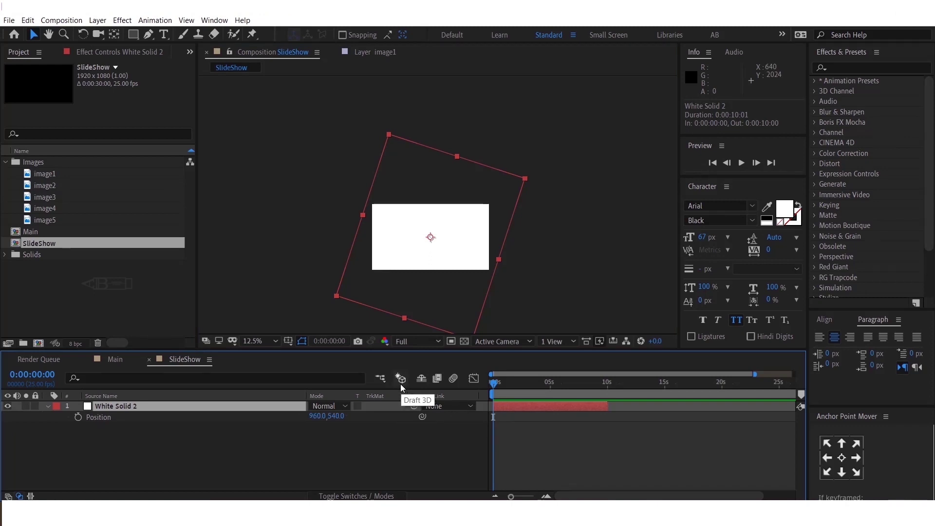
click(77, 419)
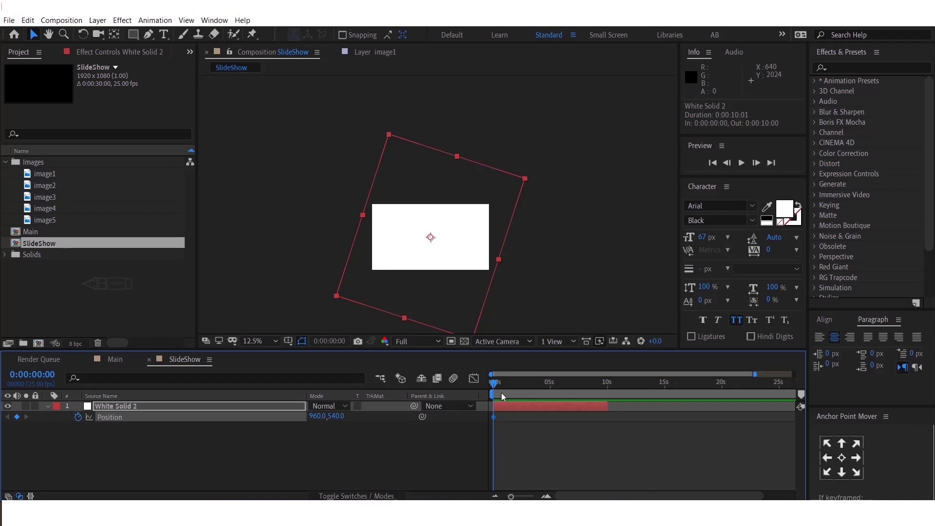
drag(499, 389, 538, 394)
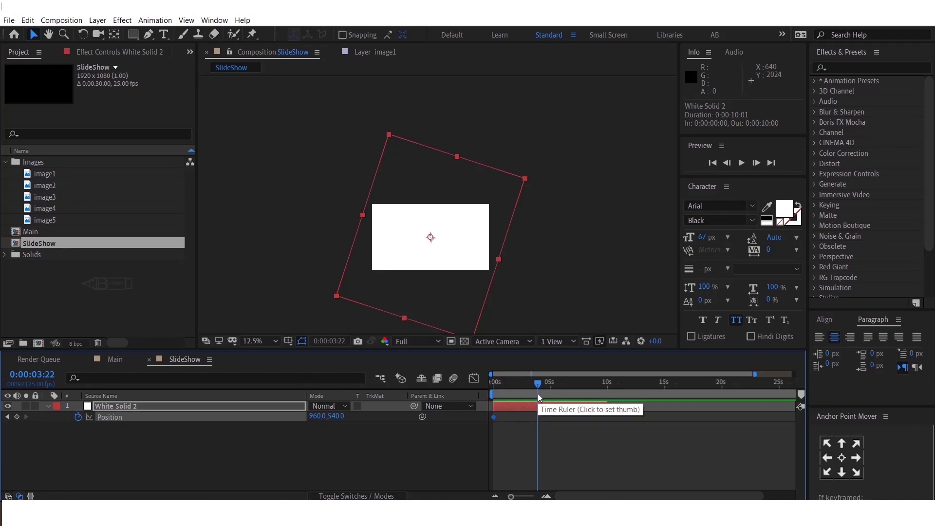
click(17, 418)
Step: At the first frame, slide the solid horizontally out past the frame's left edge to position -1544, 540 and preview the motion
drag(527, 383, 493, 386)
click(463, 257)
drag(465, 261, 314, 263)
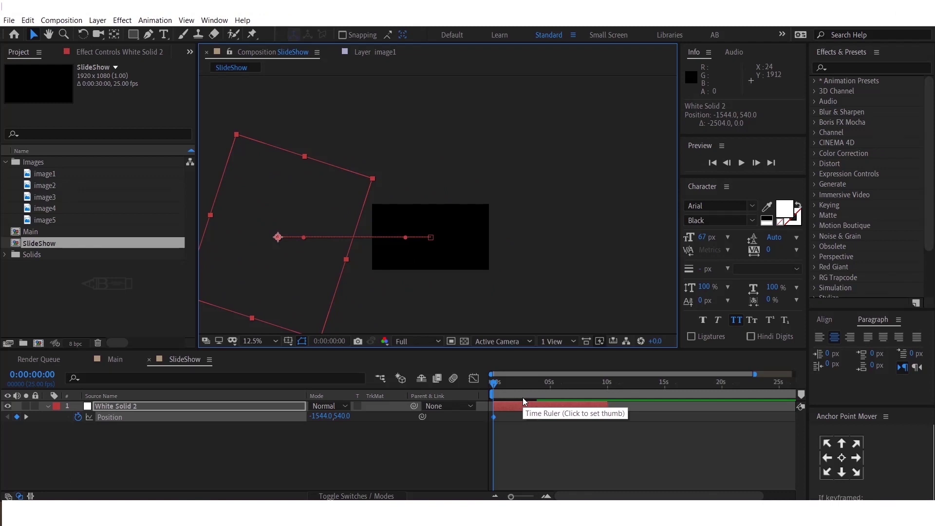
key(space)
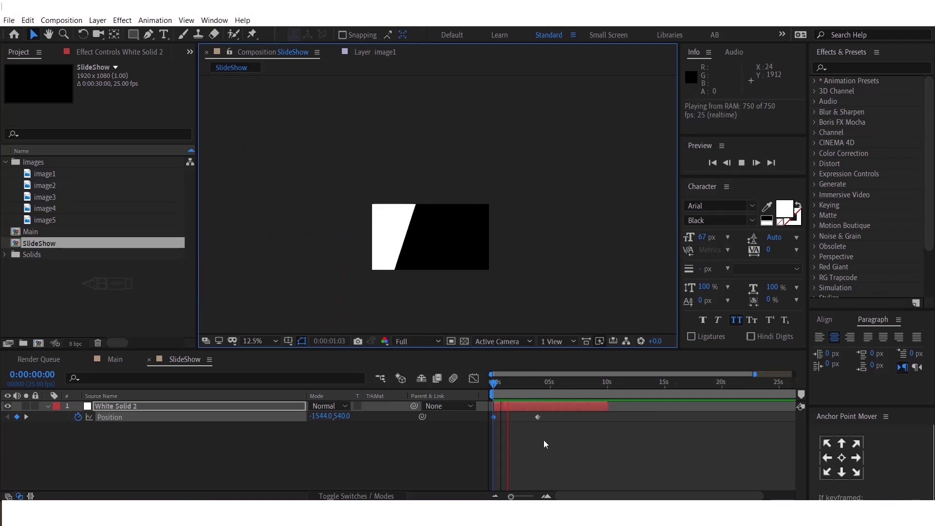
Step: Move the solid's second position keyframe to 0:00:02:18 and preview the faster slide-in
mouse_move(540, 419)
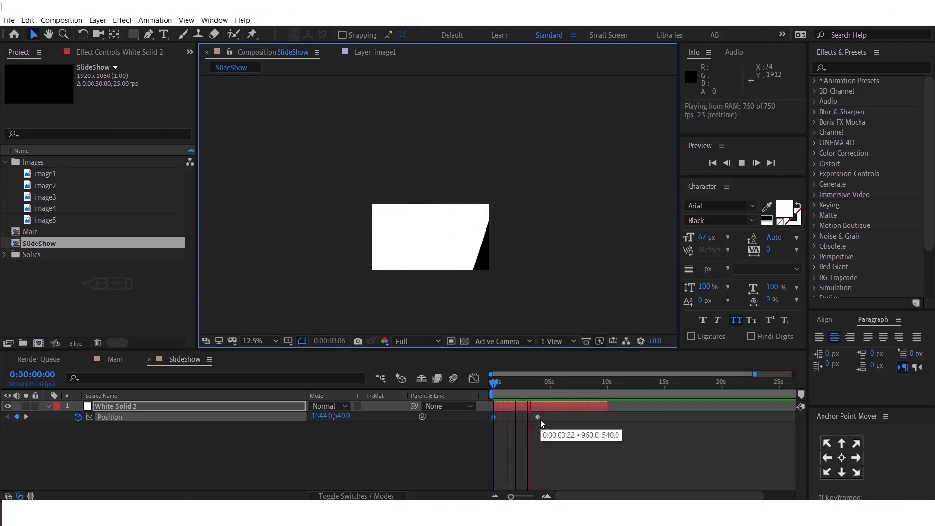
mouse_move(539, 419)
mouse_down()
mouse_move(542, 411)
mouse_move(523, 418)
mouse_up()
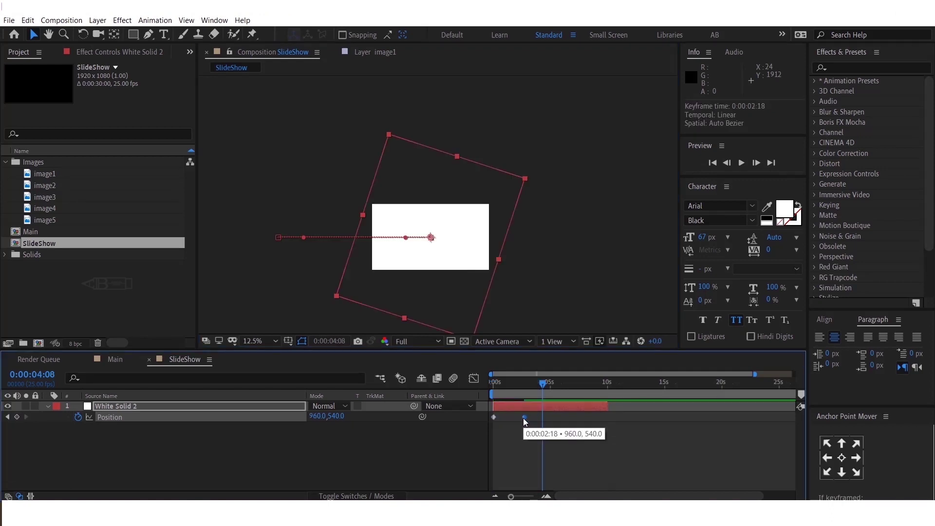
key(Home)
key(space)
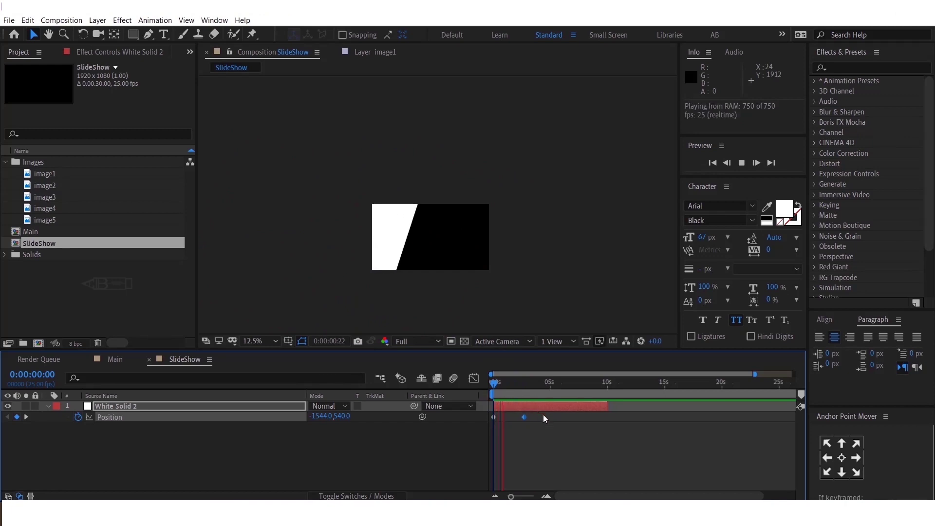
key(space)
Step: Easy Ease both position keyframes, reshape the speed graph to peak near the start with a long ease-out, and preview it
drag(541, 415, 481, 439)
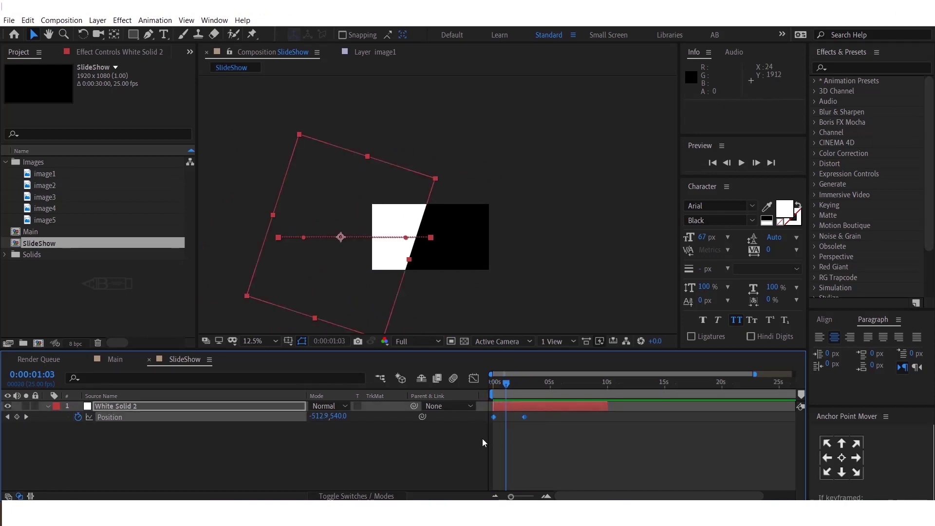
key(F9)
click(473, 378)
click(524, 467)
drag(521, 467, 504, 467)
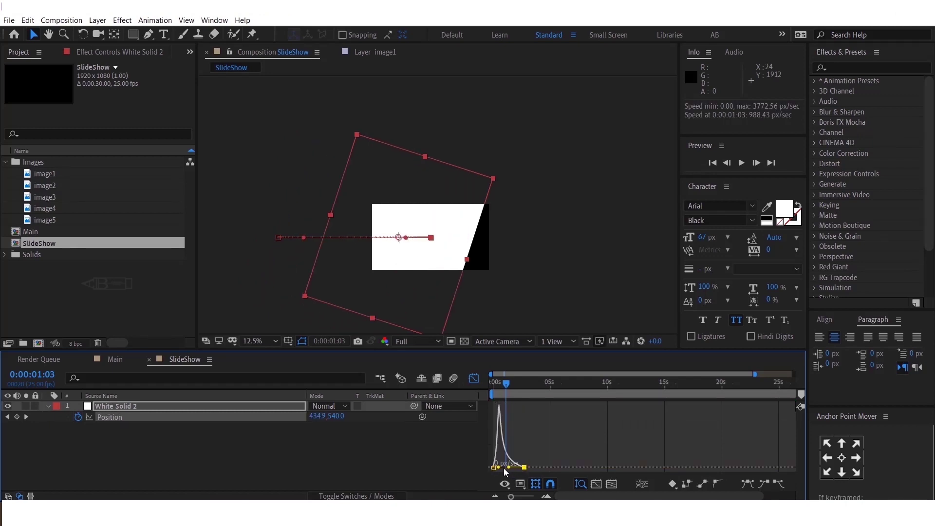
key(shift+F3)
key(space)
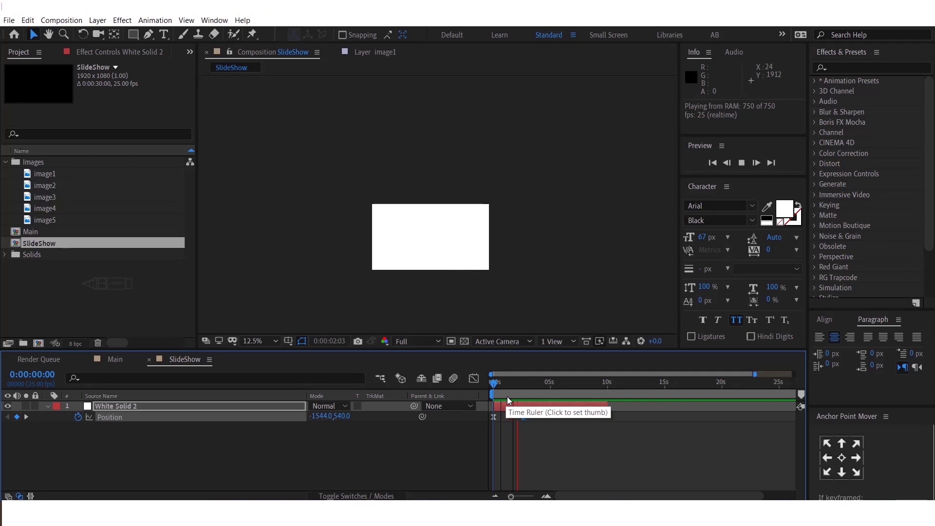
key(space)
Step: Add image1 as a layer above the white solid and trim its end to 0:00:10:00
click(63, 175)
drag(55, 173, 127, 402)
key(minus)
drag(792, 406, 592, 406)
Step: Preview the timeline from the start and scale image1 down to 82%
drag(498, 390, 475, 390)
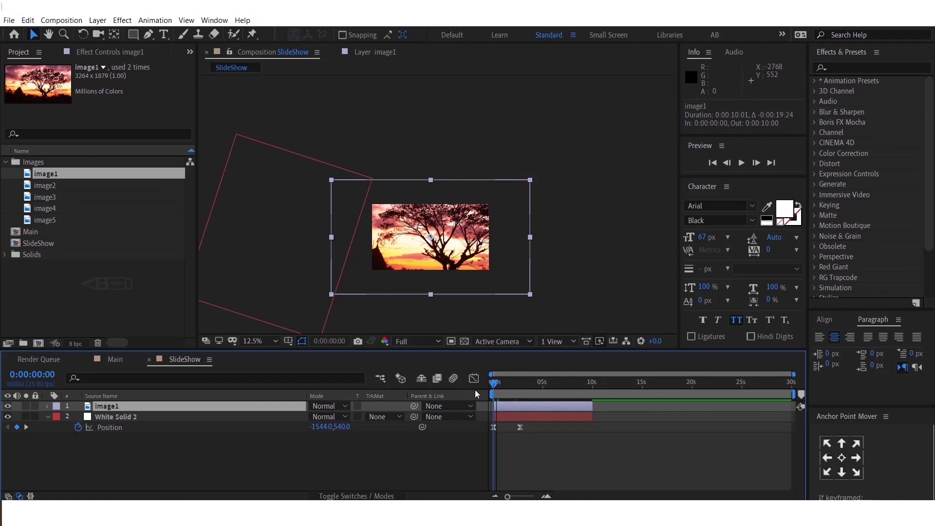
key(space)
key(space)
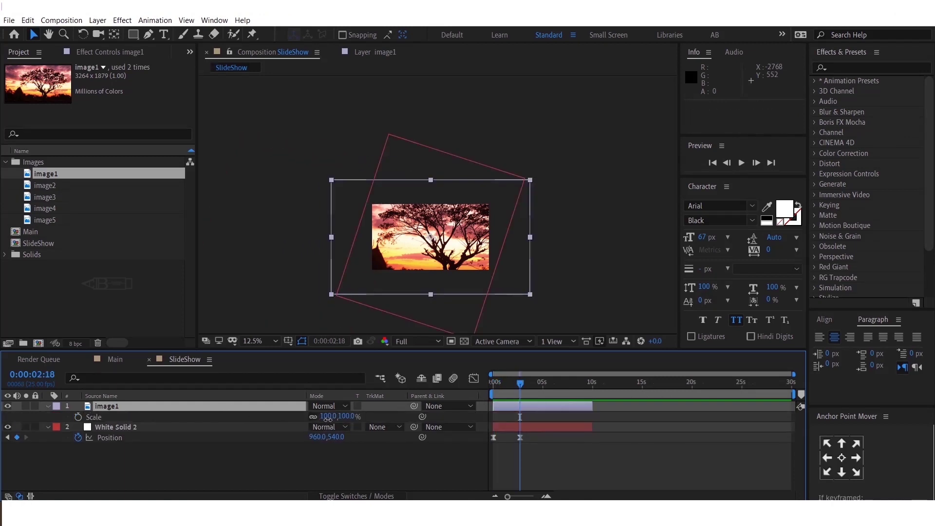
key(s)
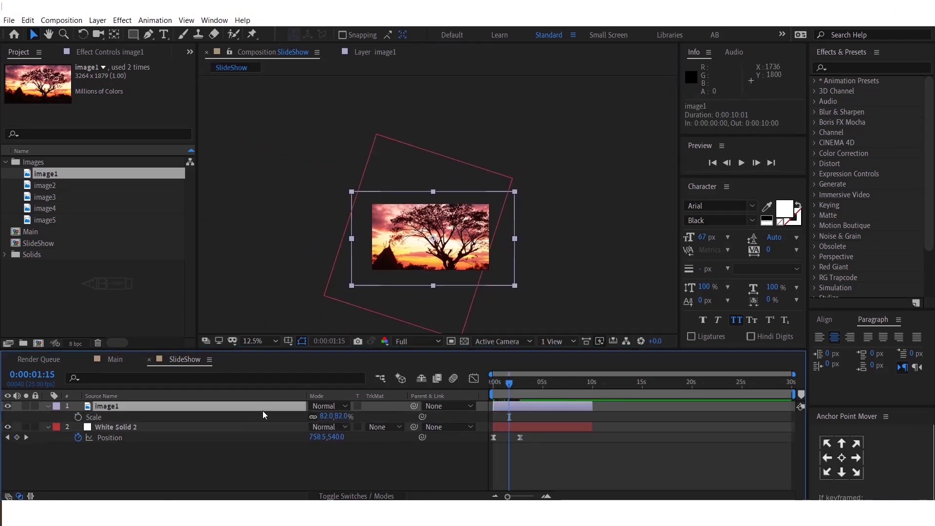
drag(527, 384, 492, 385)
Step: Keyframe image1's scale at 116% on the first frame and 82% at 0:00:03:20
key(alt+shift+s)
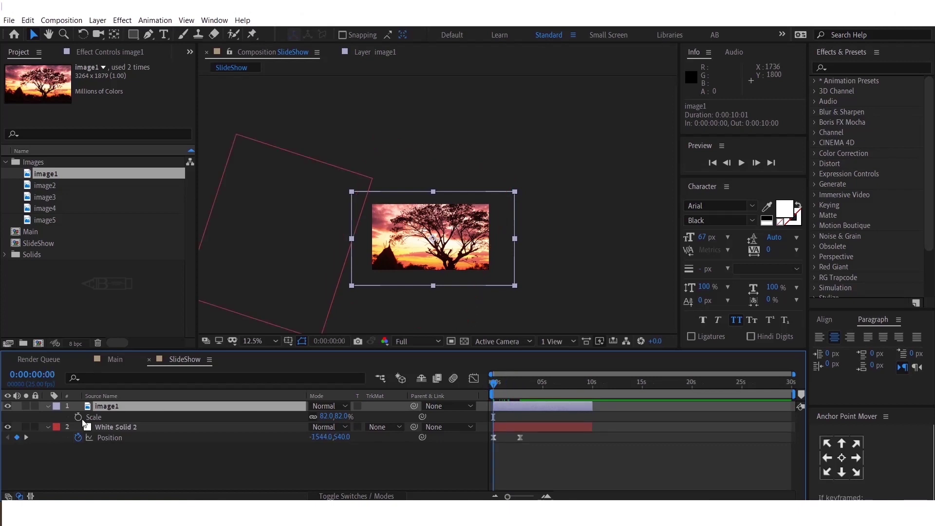
drag(490, 420, 533, 425)
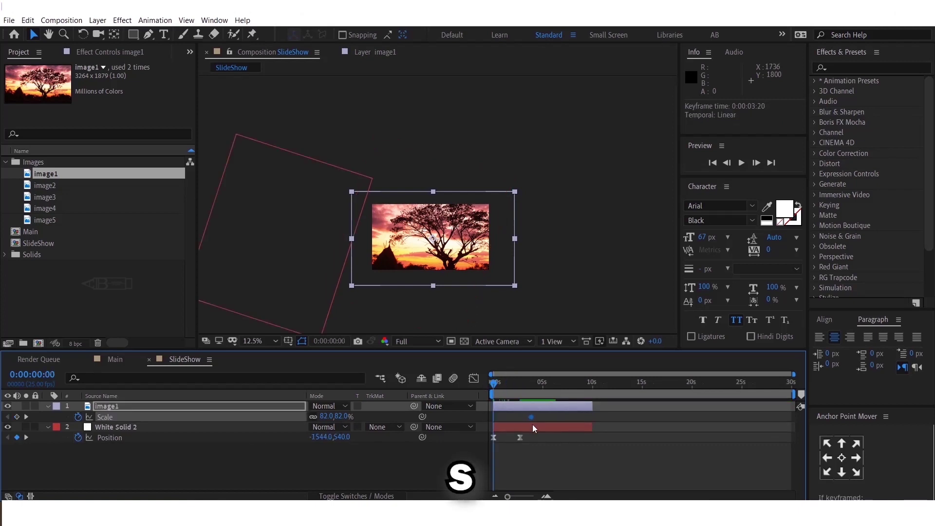
drag(326, 418, 484, 424)
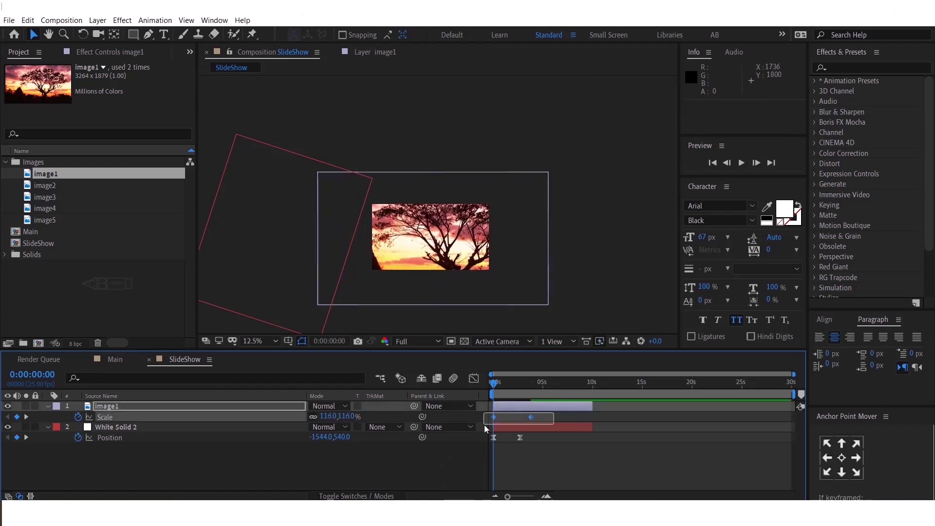
Step: Easy Ease both of image1's scale keyframes and reshape their speed graph to peak early with a long ease-out
key(F9)
click(474, 378)
drag(546, 420, 521, 402)
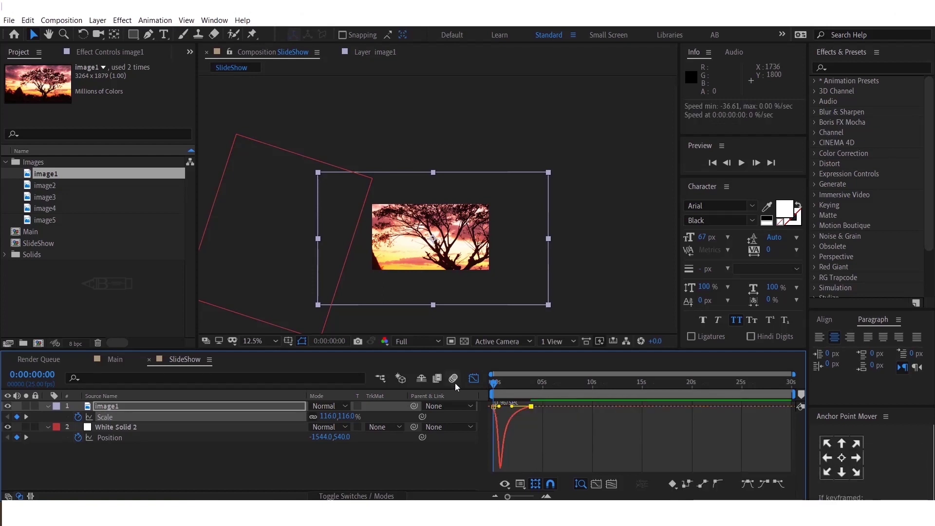
Step: Close the speed graph, preview the eased scale animation and park the playhead at 0:00:03:20
click(474, 378)
key(space)
key(space)
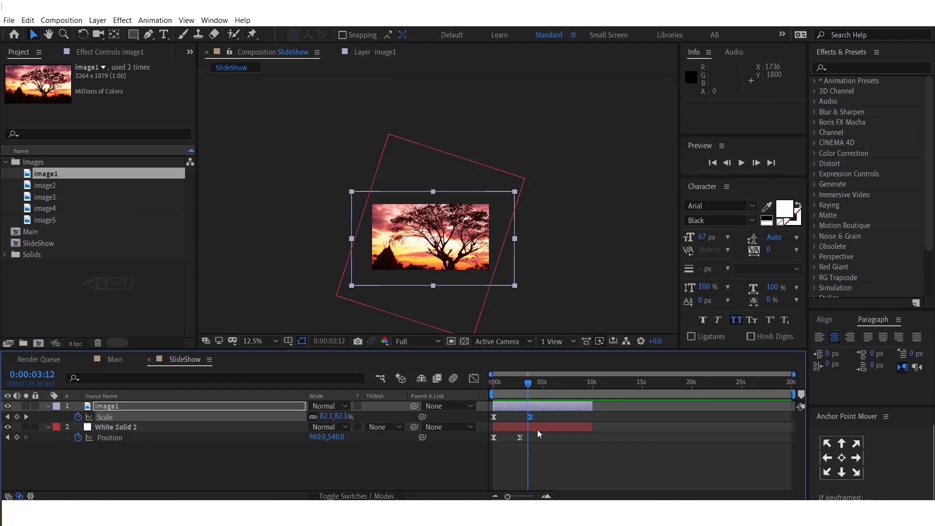
drag(520, 384, 534, 390)
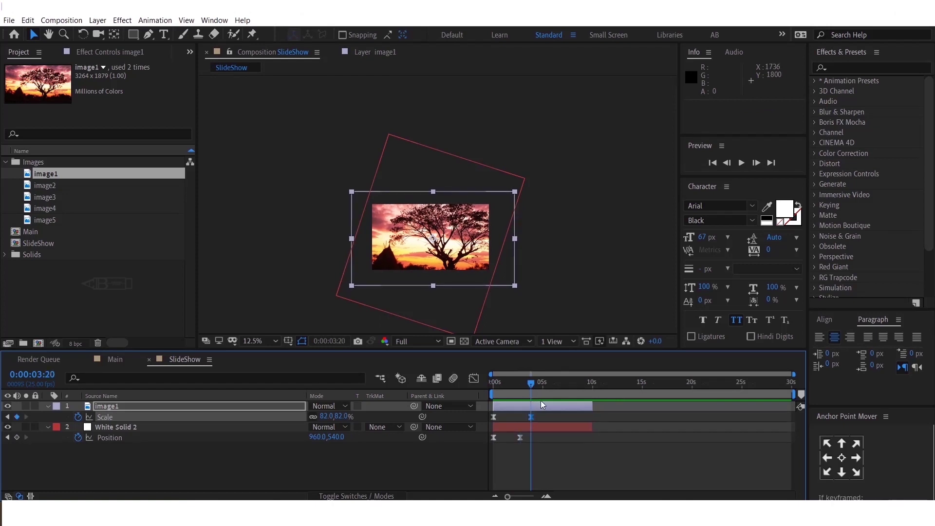
Step: Duplicate the White Solid 2 layer and place the copy above image1
click(546, 426)
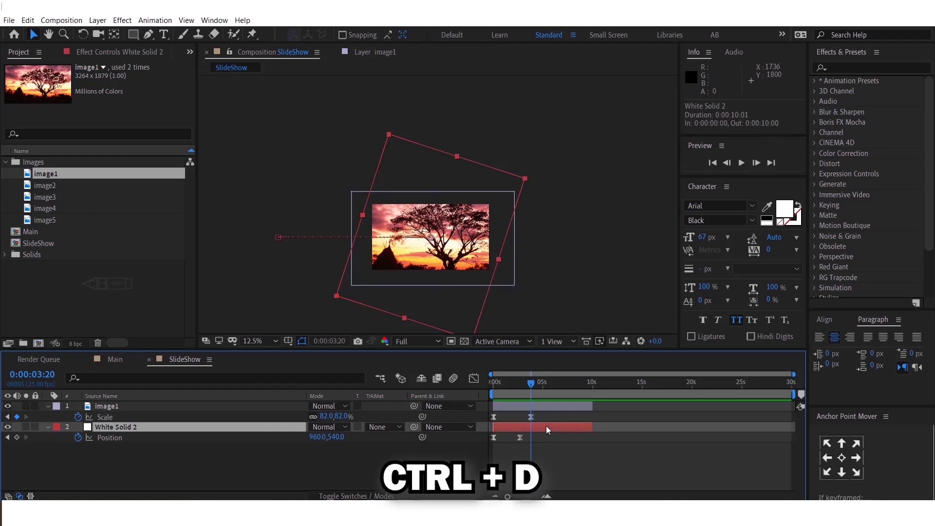
key(ctrl+d)
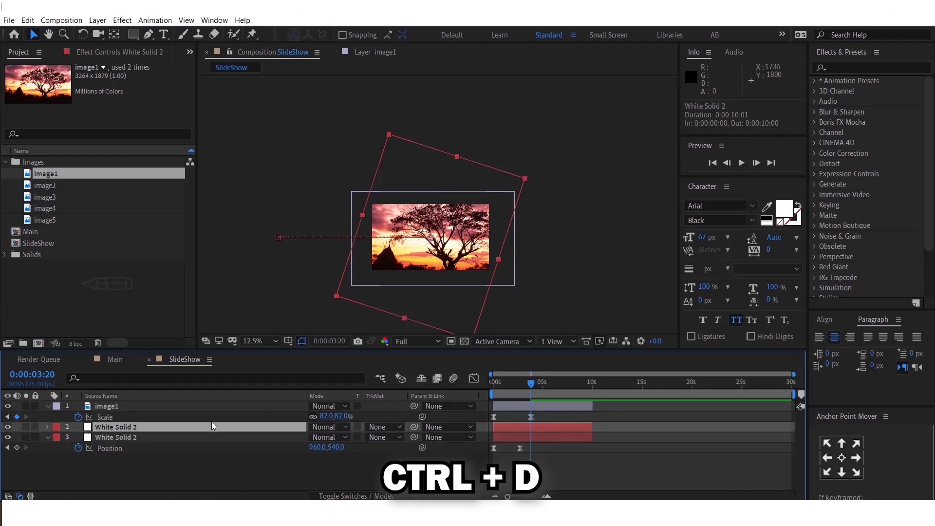
drag(208, 426, 208, 403)
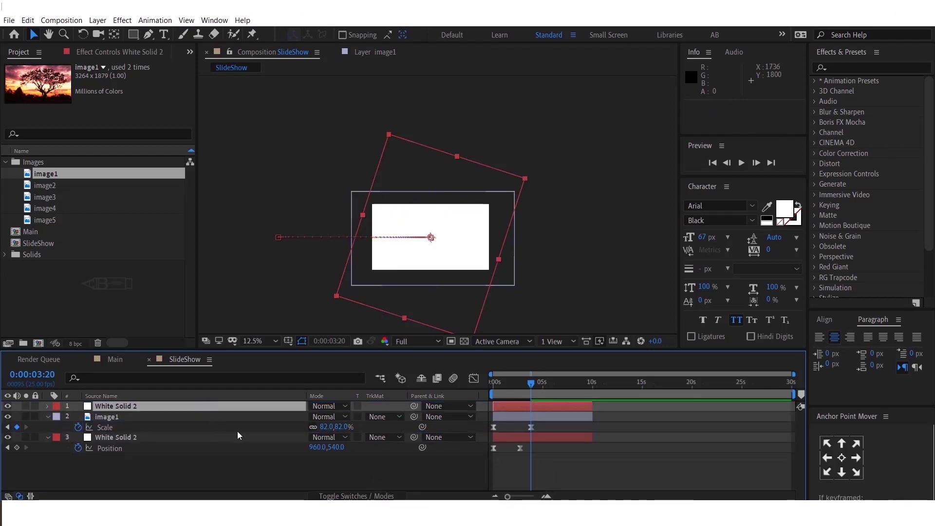
Step: Set image1's track matte to Alpha Matte "White Solid 2" using the solid copy above it
click(209, 417)
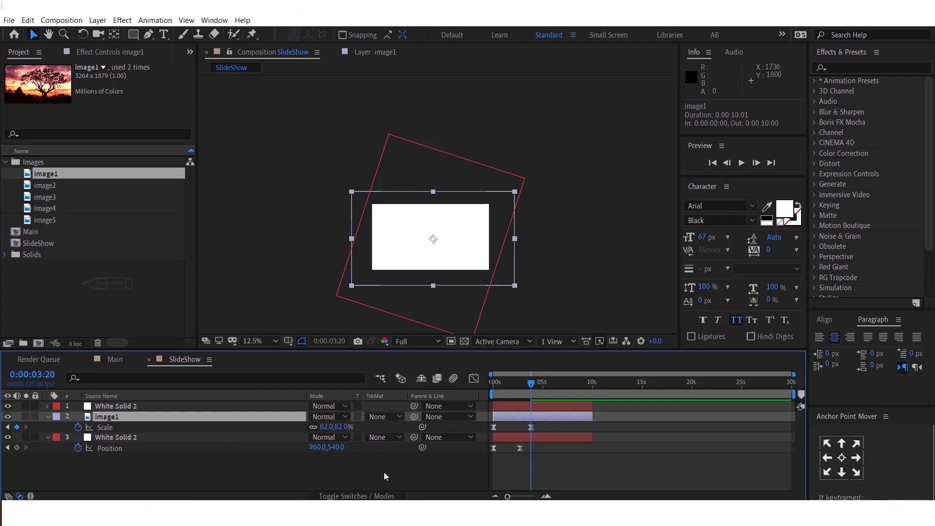
click(371, 496)
click(372, 496)
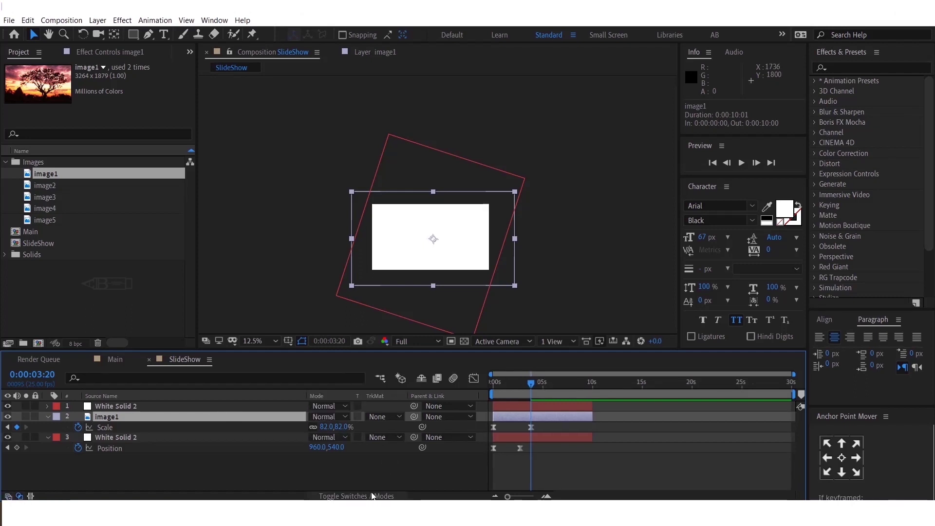
click(383, 417)
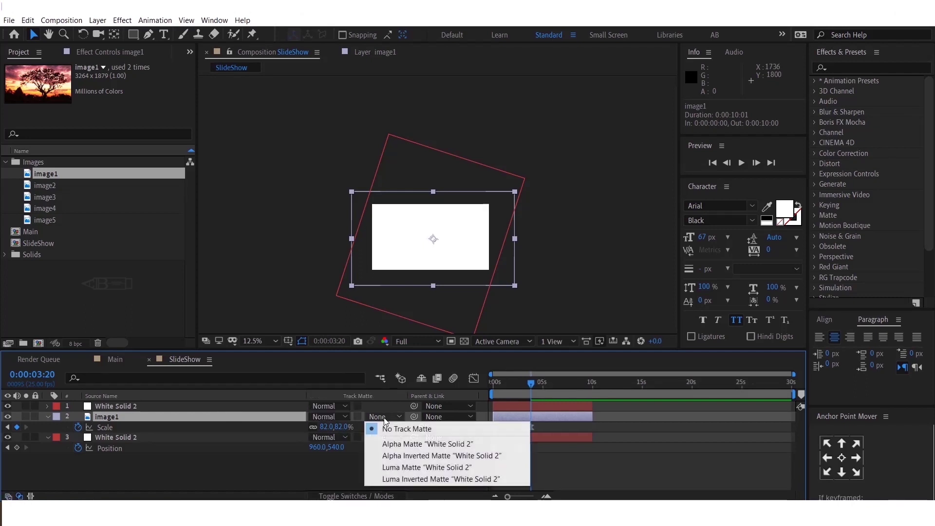
click(392, 448)
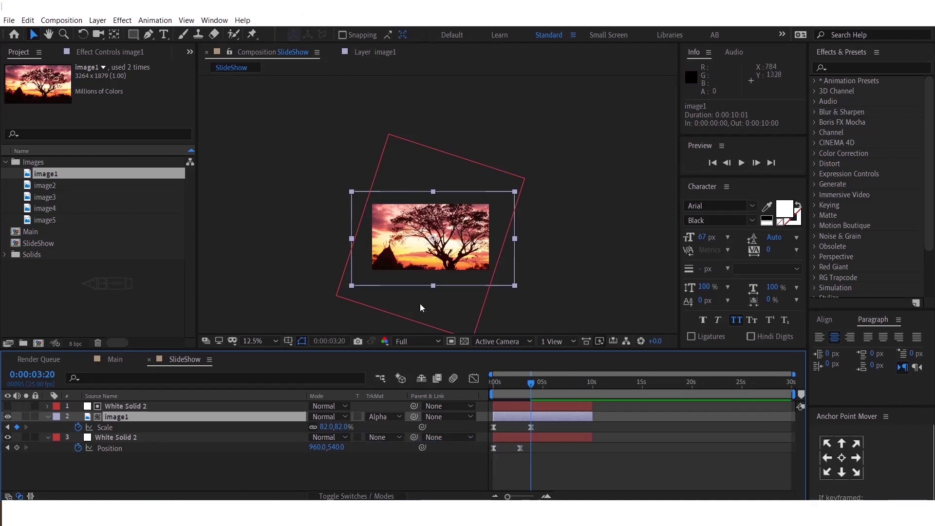
Step: Shift the matte solid and image1 together about 15 frames later and preview the reveal from the first frame
click(519, 408)
shift+click(519, 413)
drag(507, 406, 513, 408)
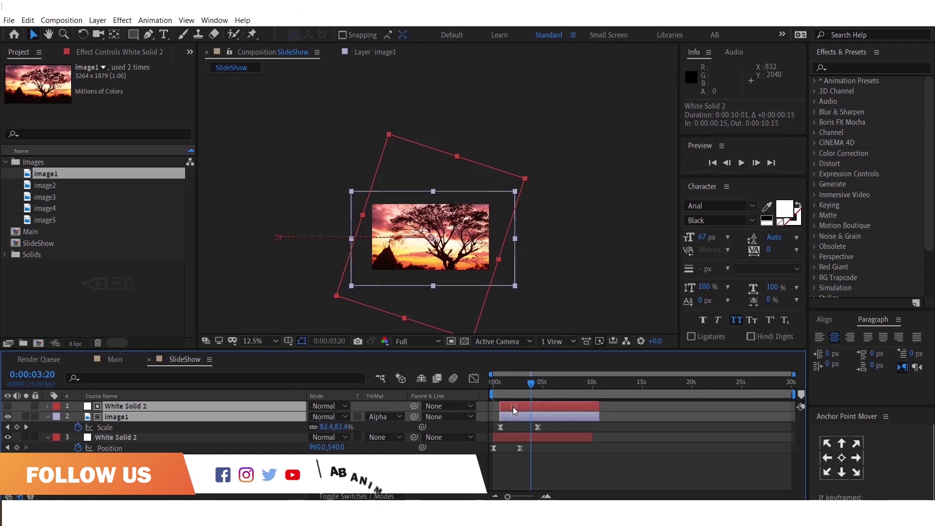
key(Home)
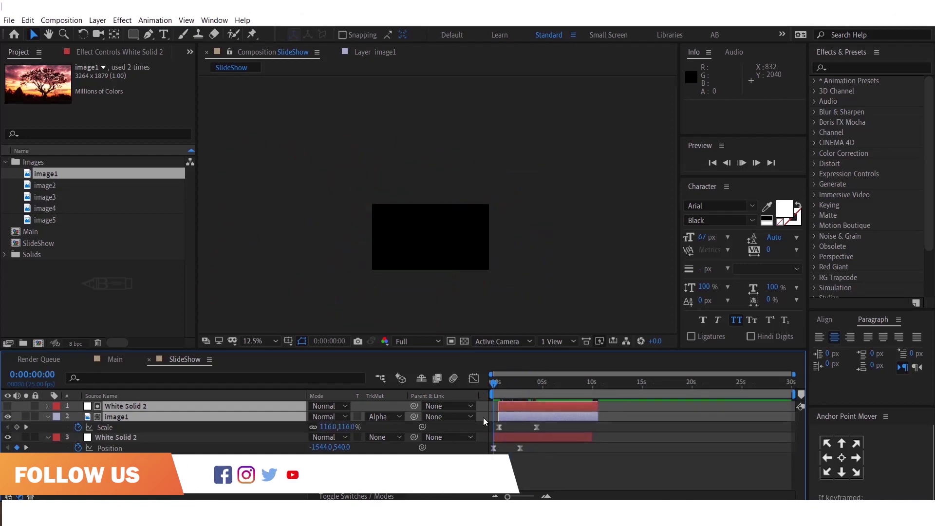
key(space)
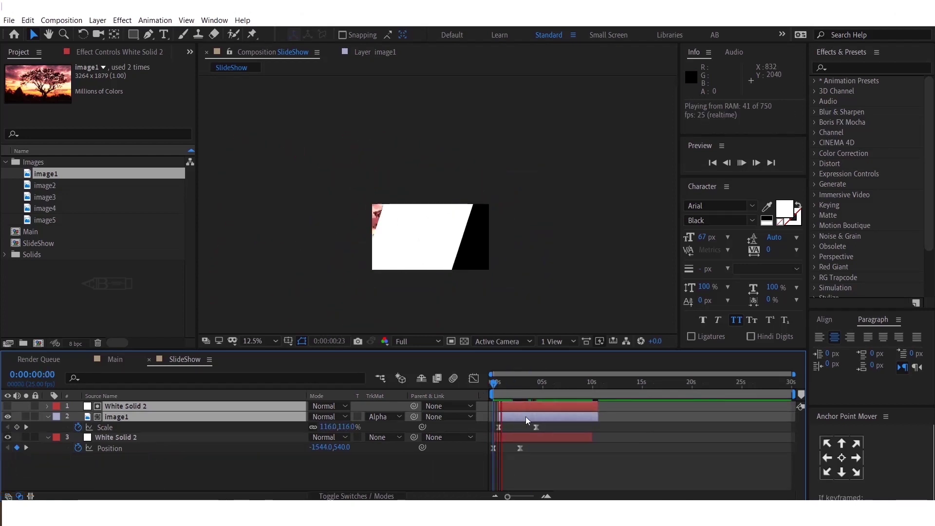
key(space)
key(.)
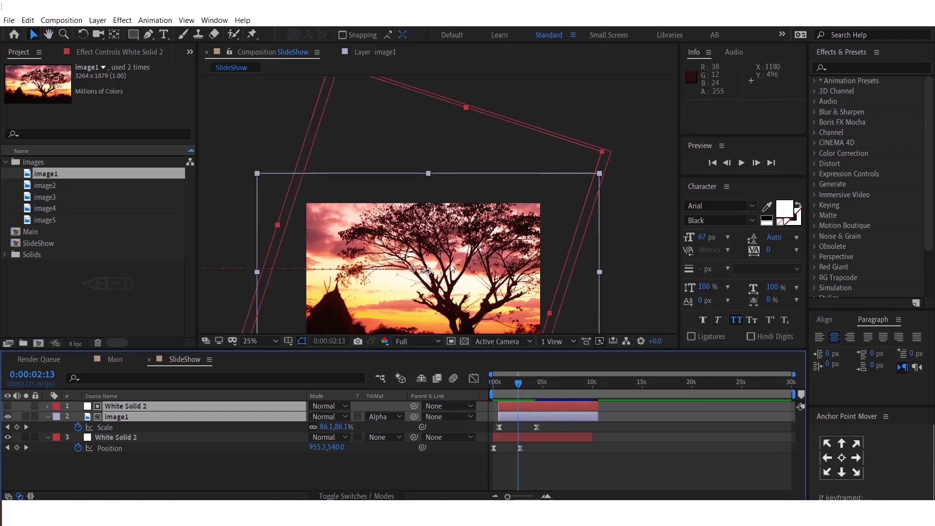
drag(518, 381, 483, 387)
key(space)
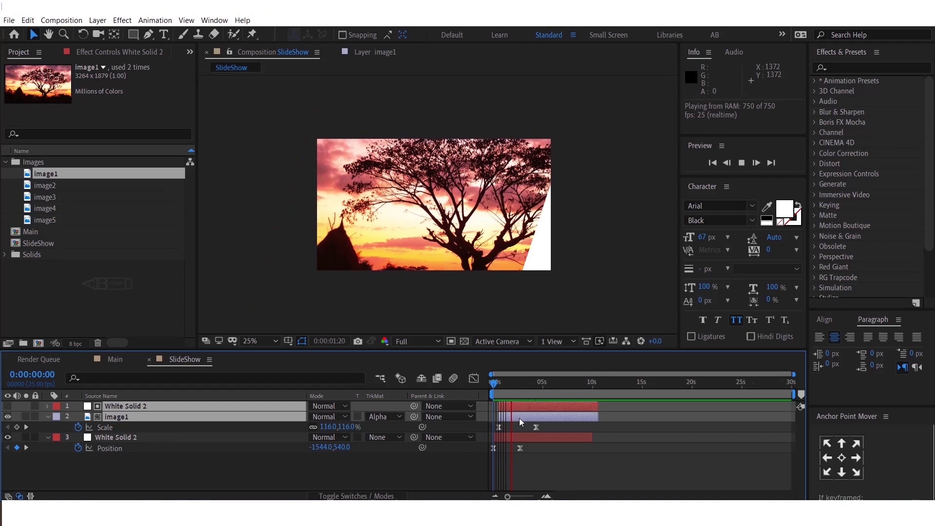
key(space)
Step: Move the matte solid and image1 5 frames earlier to start at 0:00:00:09 and preview the reveal
drag(529, 418, 527, 416)
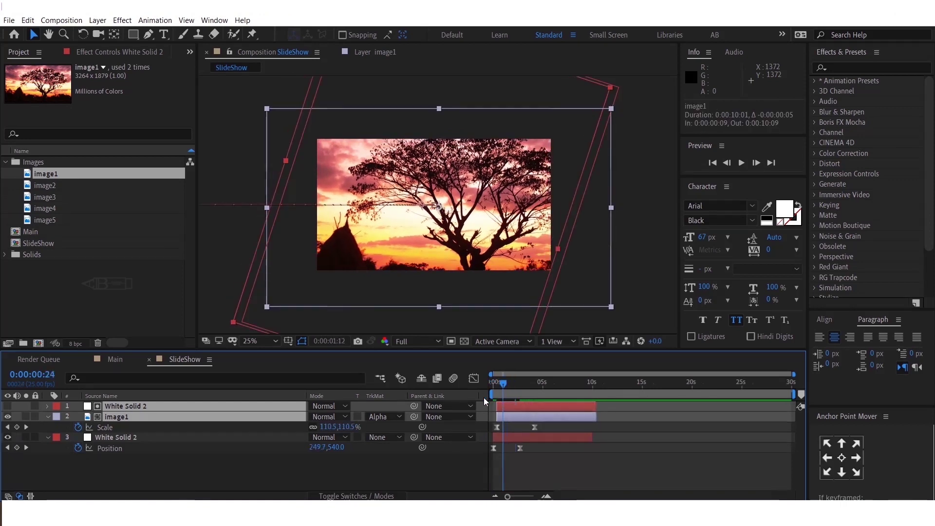
key(Home)
key(space)
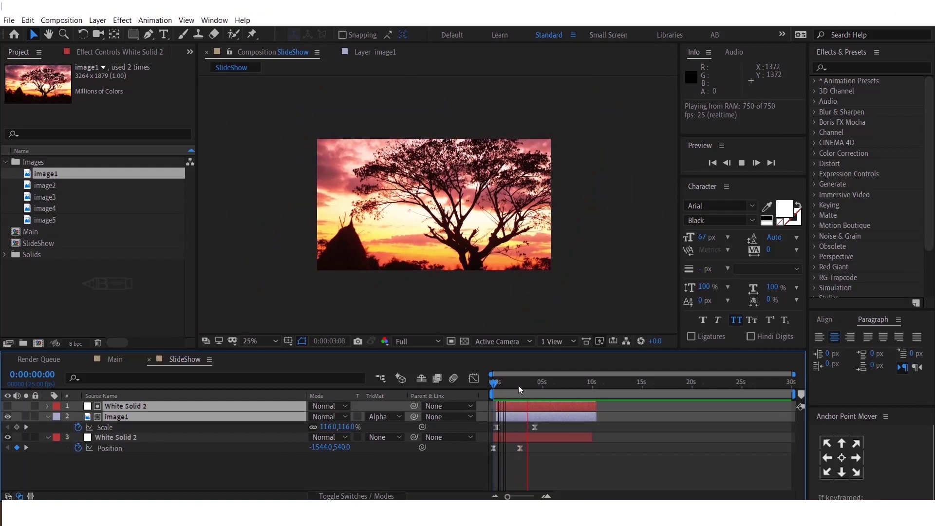
key(space)
key(space)
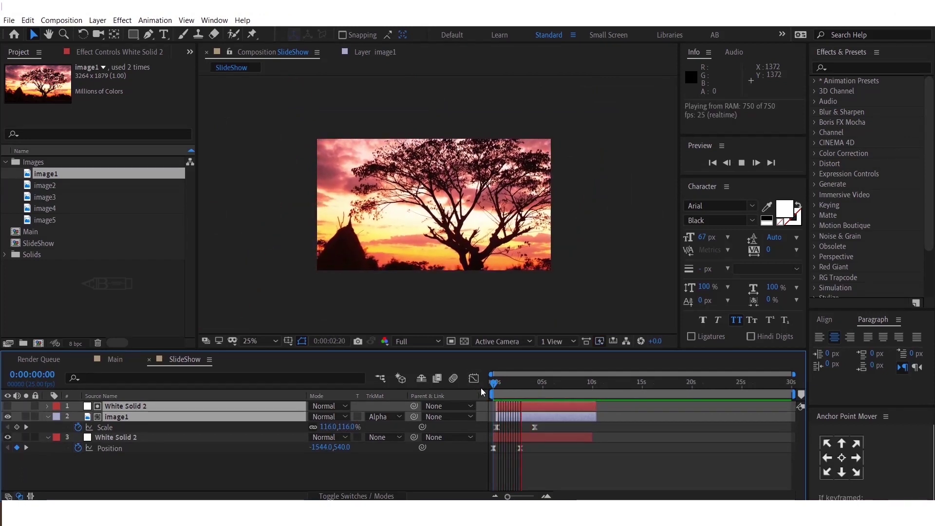
key(space)
Step: Add a new adjustment layer above all other layers in the SlideShow composition
right_click(248, 474)
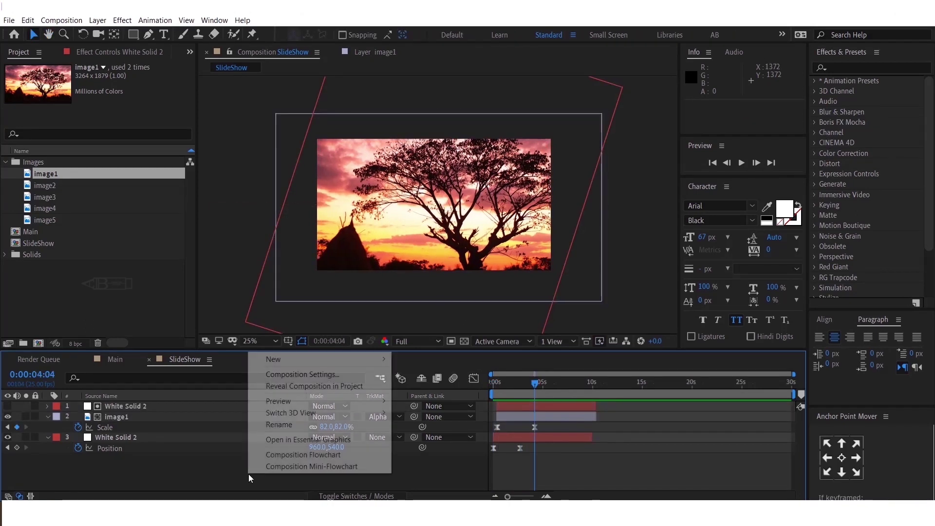
mouse_move(305, 361)
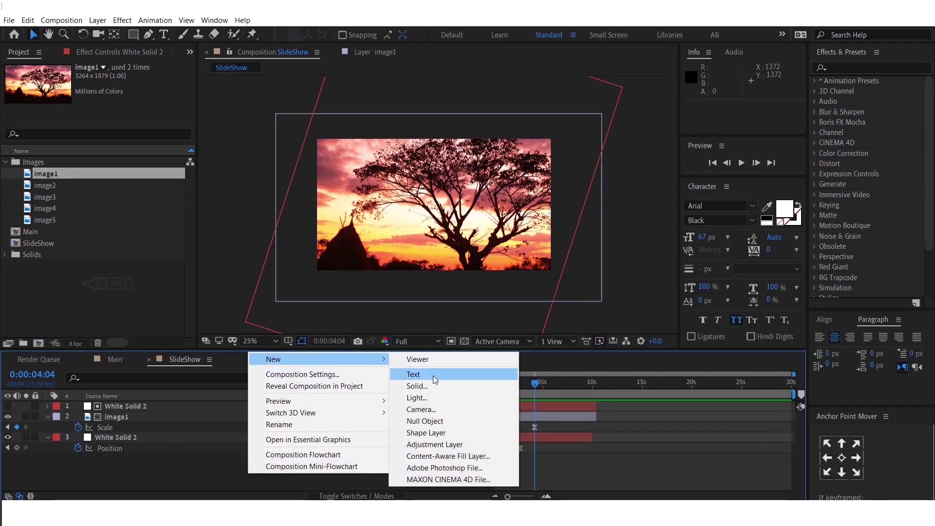
click(466, 443)
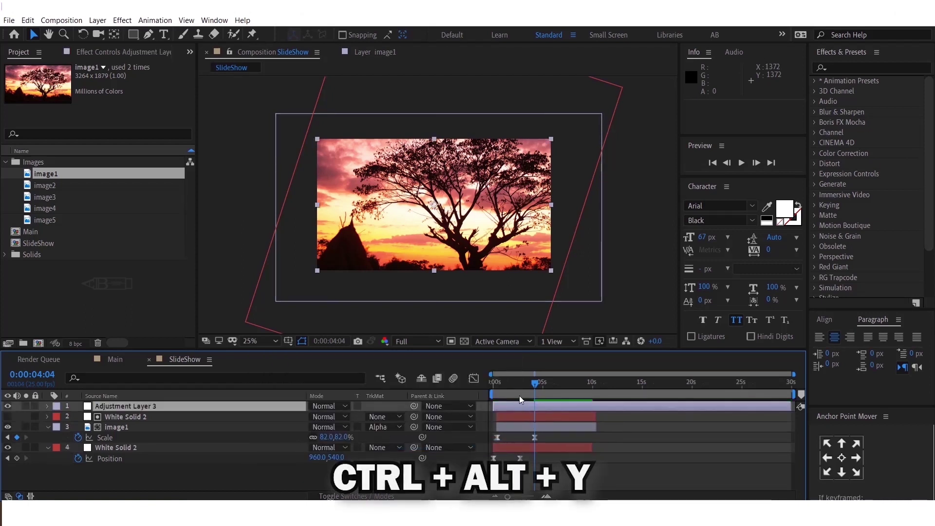
Step: Reshape the adjustment layer into a slanted strip scaled to 37% wide and 169% high, rotated 20°
drag(433, 271, 433, 316)
drag(318, 205, 392, 218)
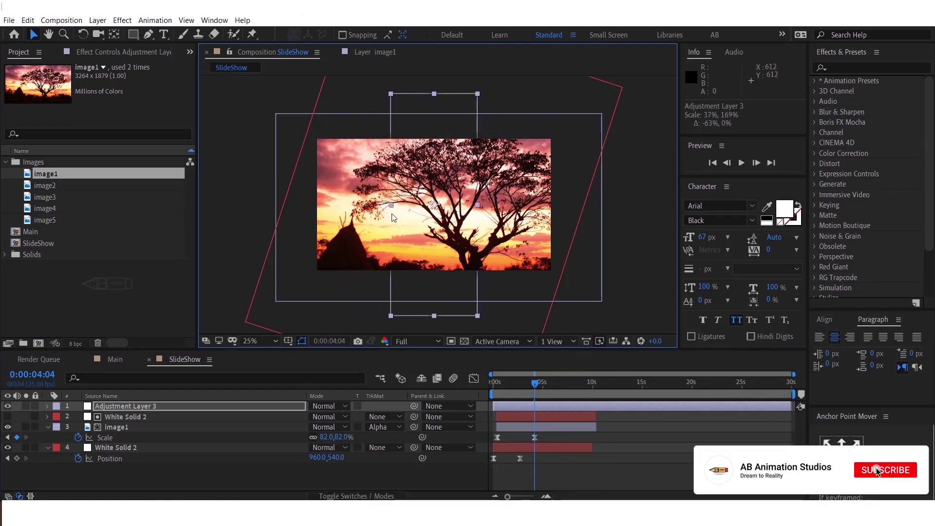
key(r)
drag(326, 416, 336, 417)
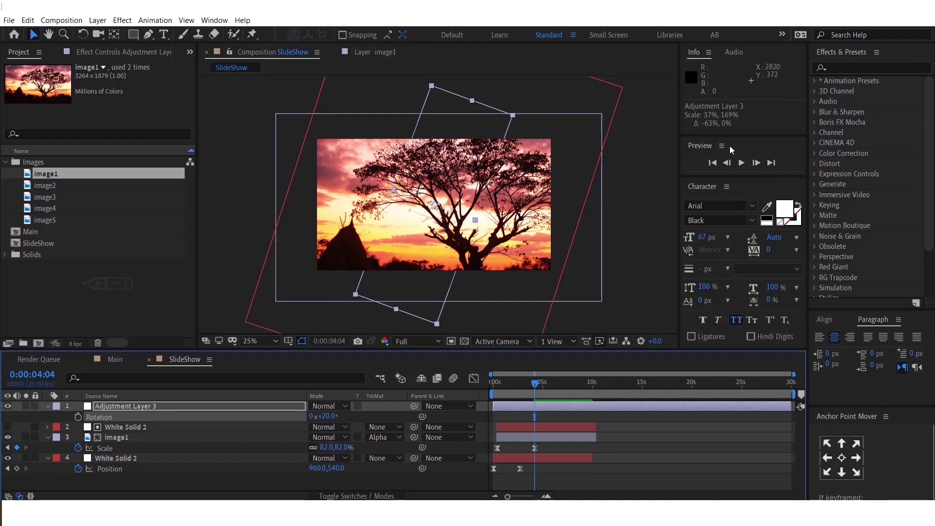
Step: Apply the Hue/Saturation effect to the adjustment layer and set Master Saturation to -100
click(841, 67)
text(hue)
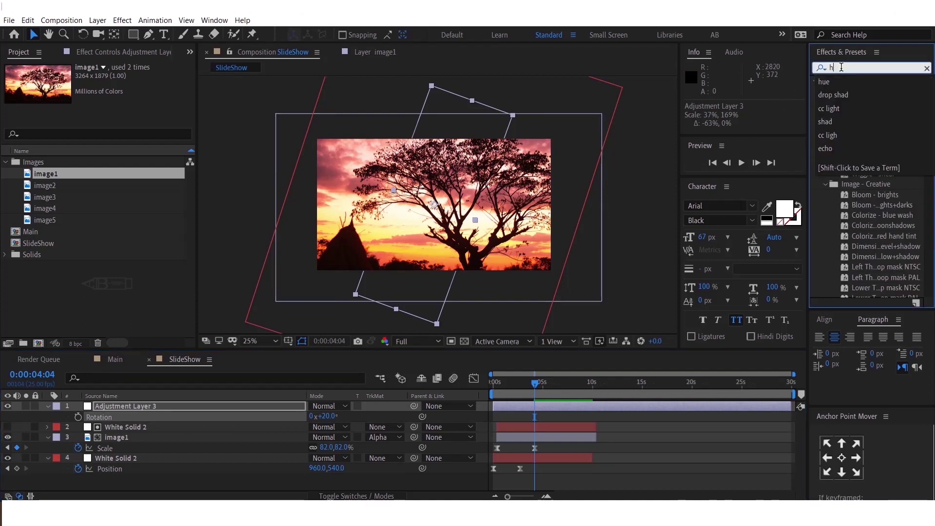
click(871, 131)
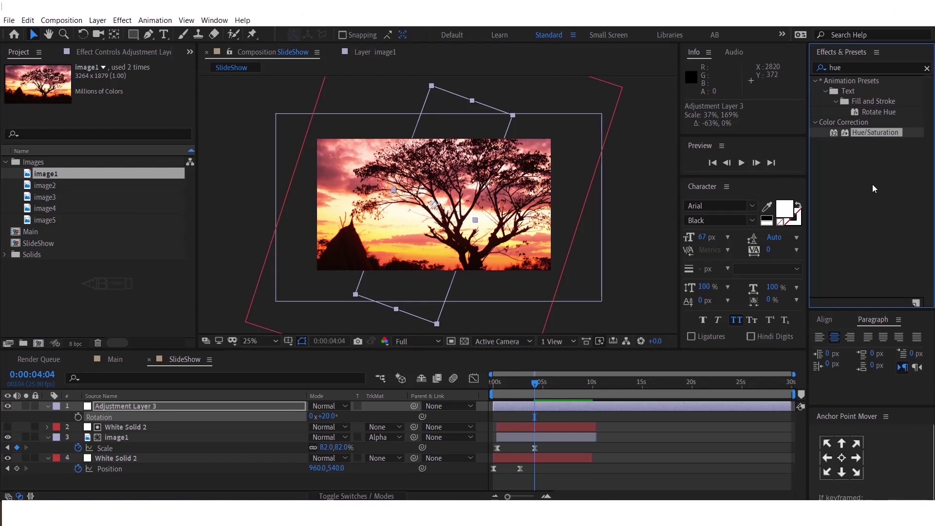
key(ctrl+z)
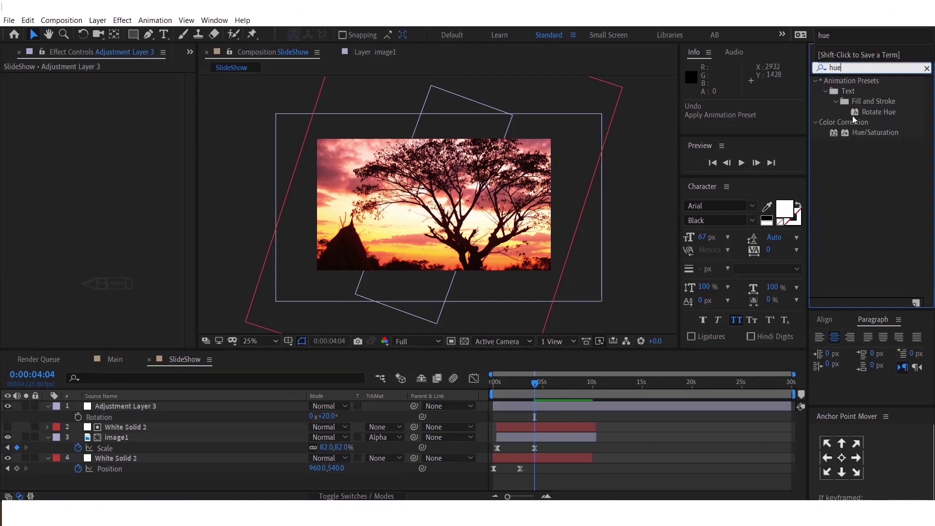
click(864, 132)
drag(872, 131, 589, 406)
drag(104, 189, 12, 189)
click(40, 313)
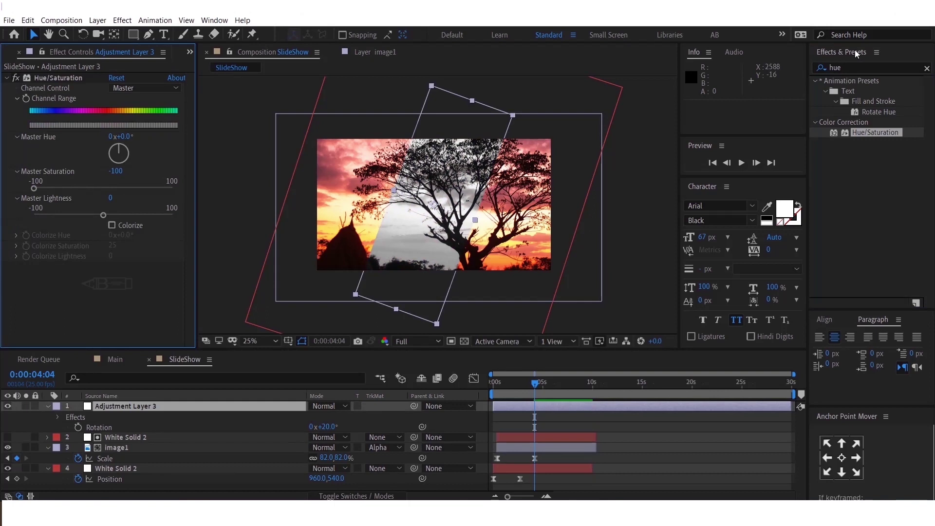
Step: Add the Transform effect to the adjustment layer below Hue/Saturation and set its Scale to 120
click(855, 67)
text(tr)
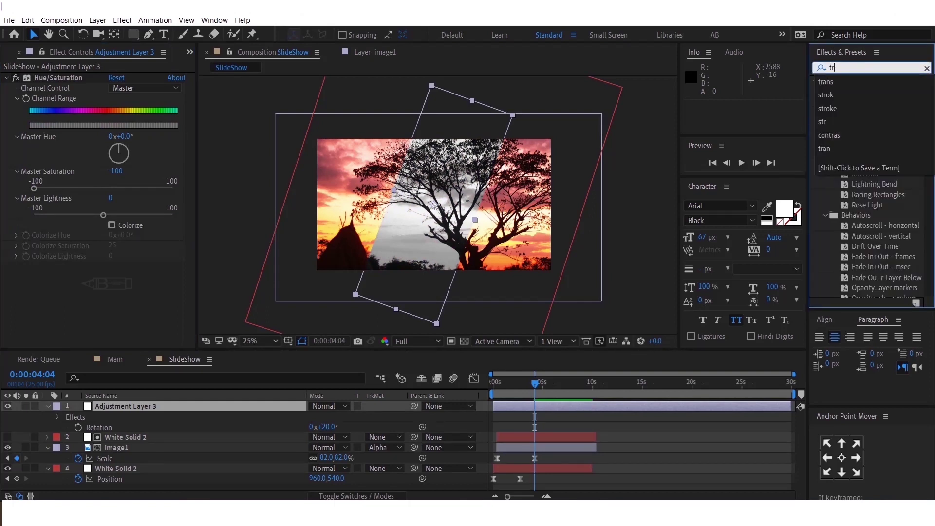
text(ans)
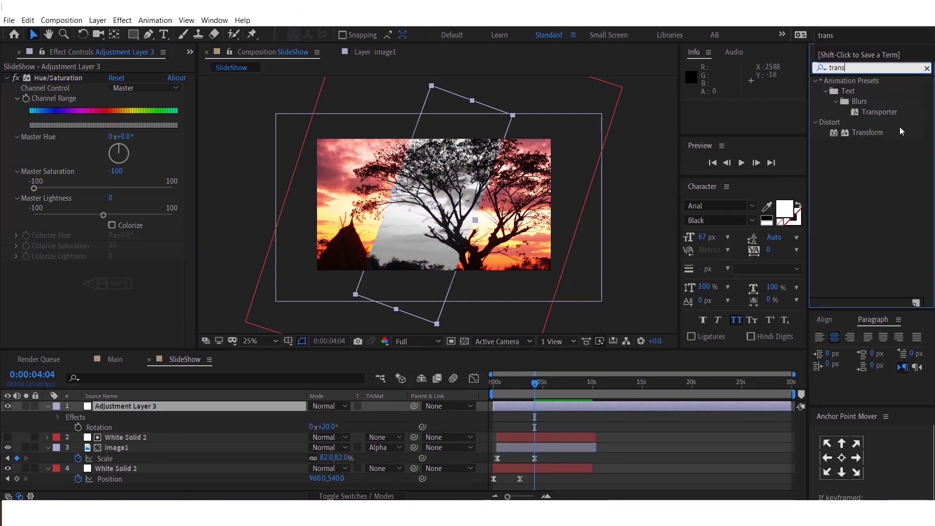
click(860, 133)
drag(878, 133, 122, 314)
click(114, 211)
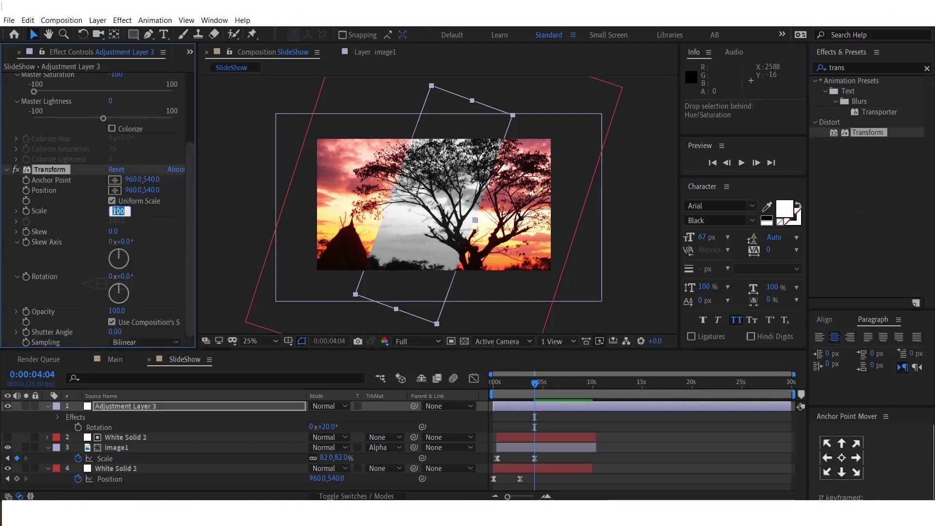
text(120)
key(Return)
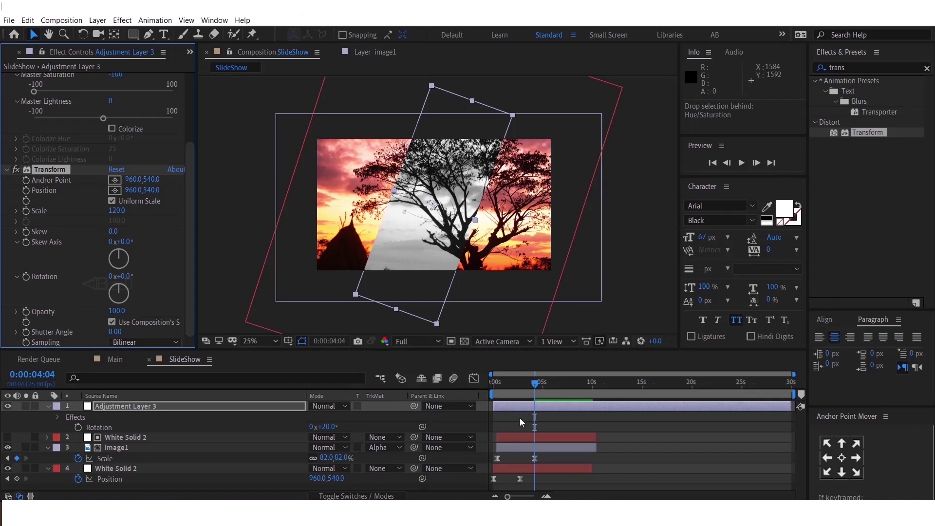
Step: Trim the adjustment layer to start at 0:00:03:12 and end at 0:00:05:17, and return the playhead to its start
scroll(519, 418, up, 2)
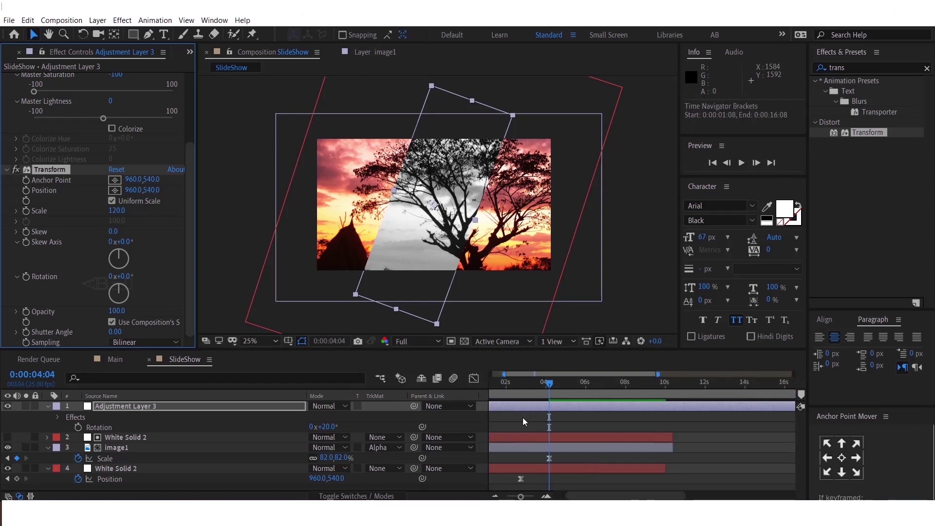
mouse_move(545, 382)
mouse_down()
mouse_move(516, 388)
mouse_move(536, 389)
mouse_up()
click(550, 406)
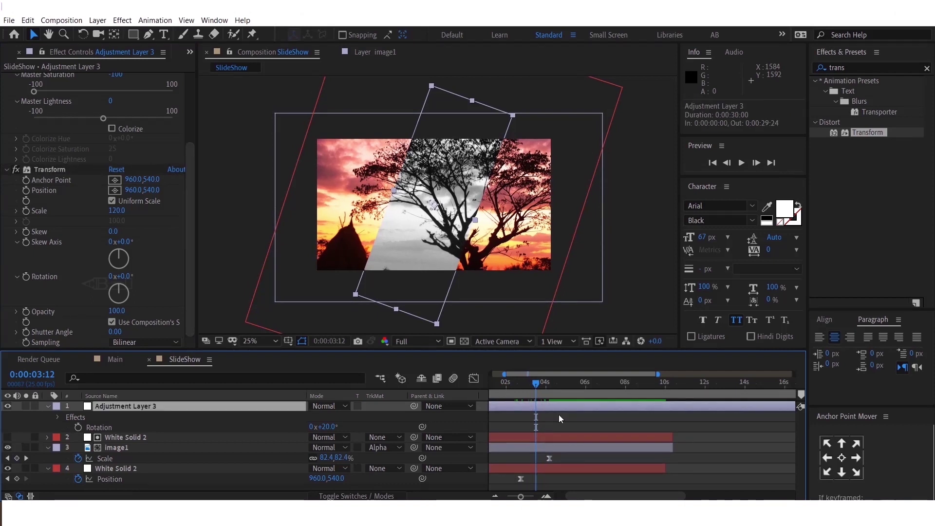
scroll(537, 432, down, 2)
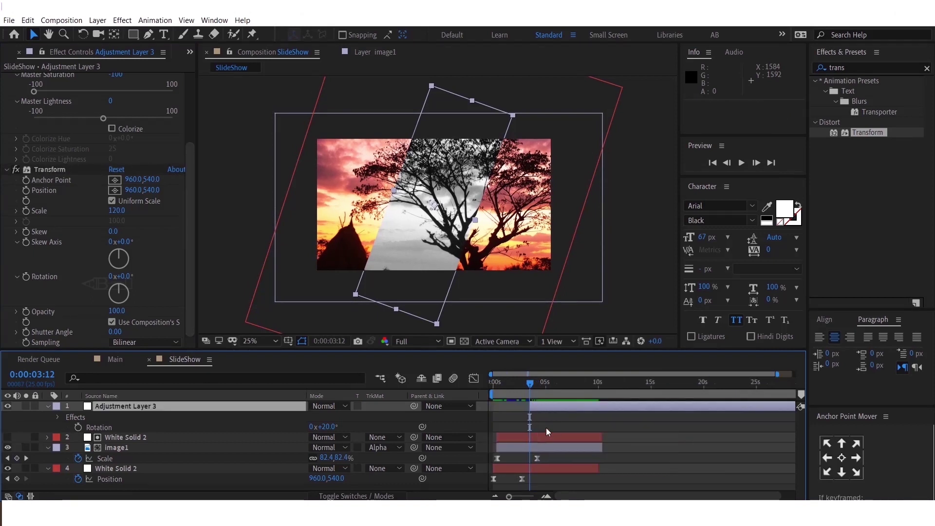
scroll(545, 428, up, 3)
drag(543, 385, 616, 400)
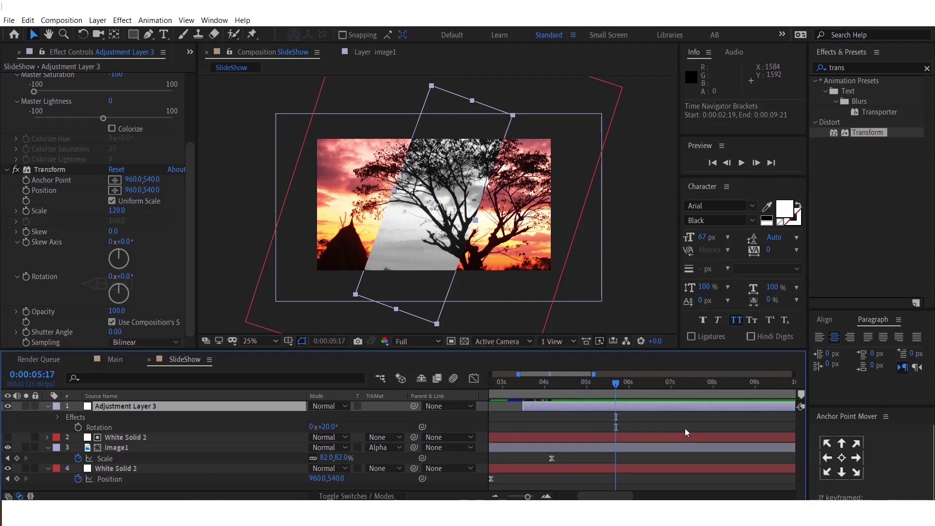
key(alt+])
click(524, 390)
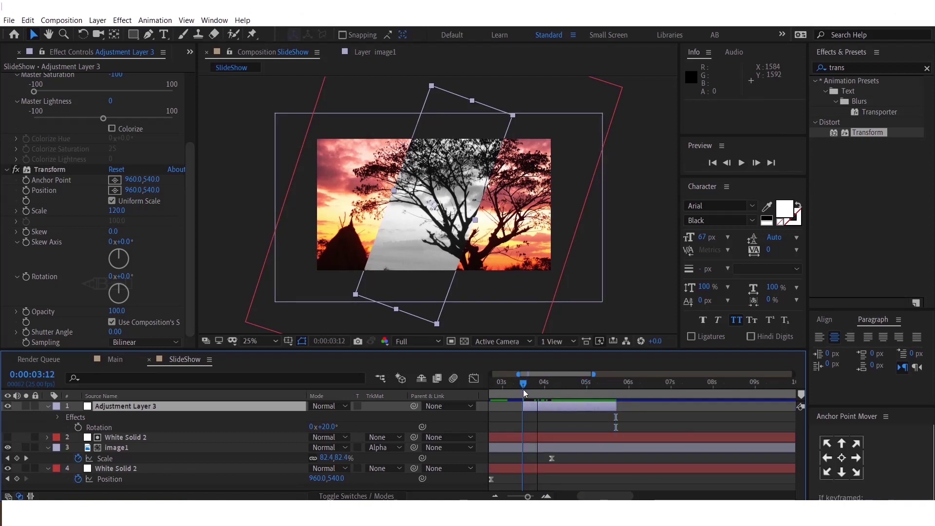
Step: Animate the adjustment layer's Position from -692, 540 at 0:00:03:12 to 2604, 540 at 0:00:05:17, sweeping the strip across the frame
key(p)
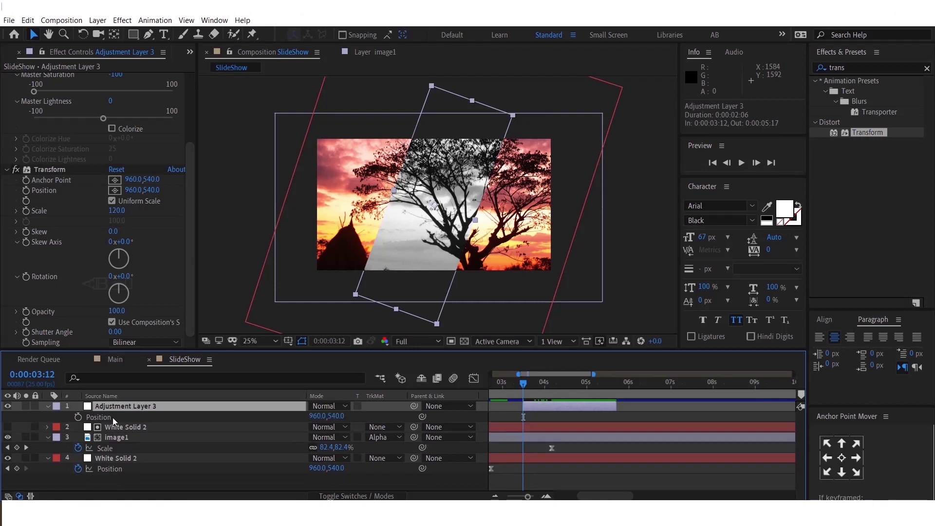
click(79, 417)
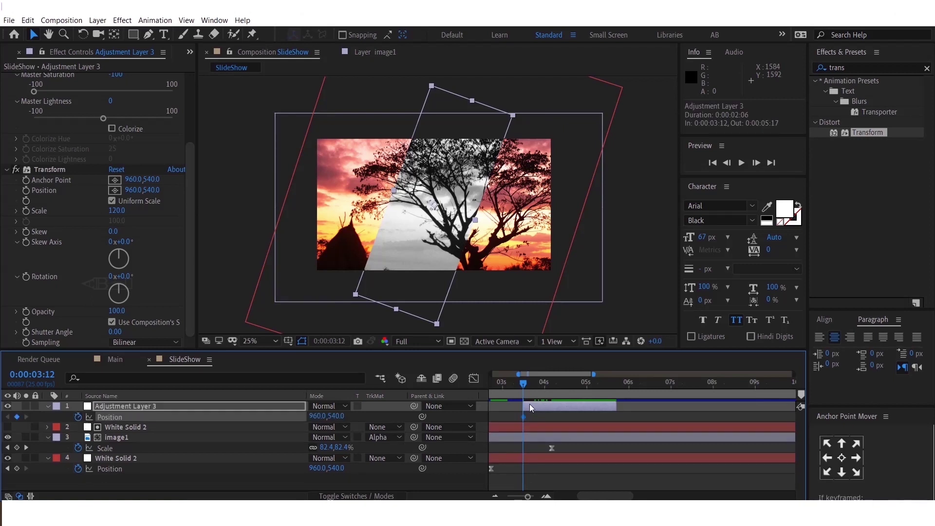
drag(447, 212, 250, 207)
drag(527, 390, 612, 392)
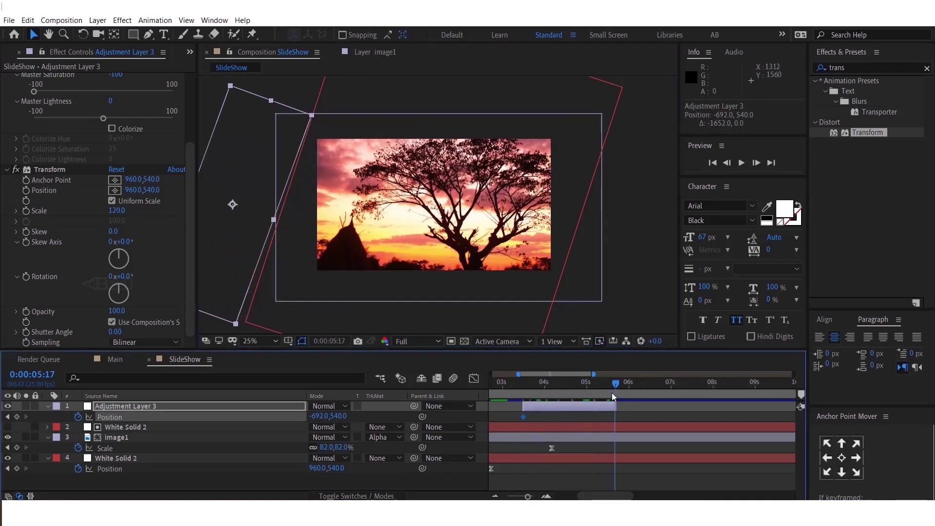
drag(240, 297, 641, 296)
Step: Apply easing to the adjustment layer's two Position keyframes and reshape their speed curve in the Graph Editor
drag(638, 411, 499, 425)
click(474, 379)
drag(636, 447, 536, 468)
click(475, 379)
Step: Show the whole composition duration and preview the image reveal and the strip's sweep from near the beginning
key(semicolon)
drag(519, 384, 481, 387)
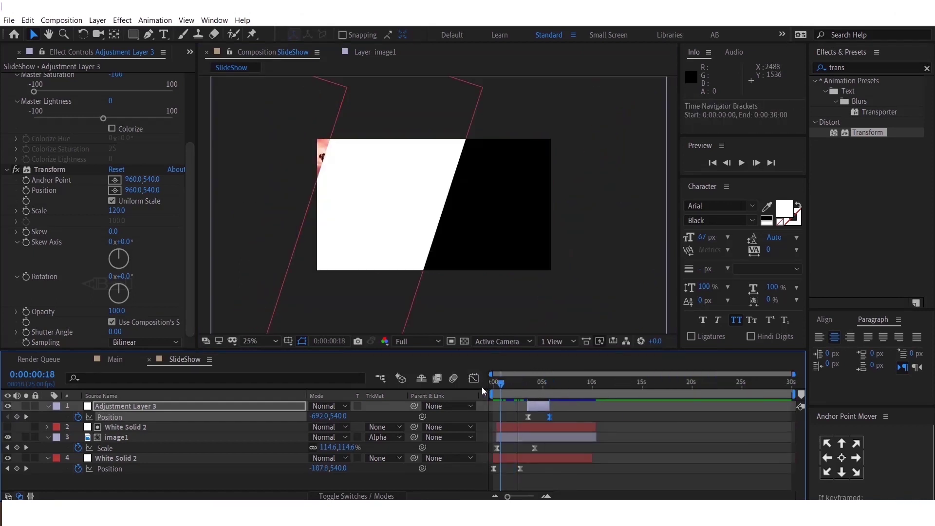
key(space)
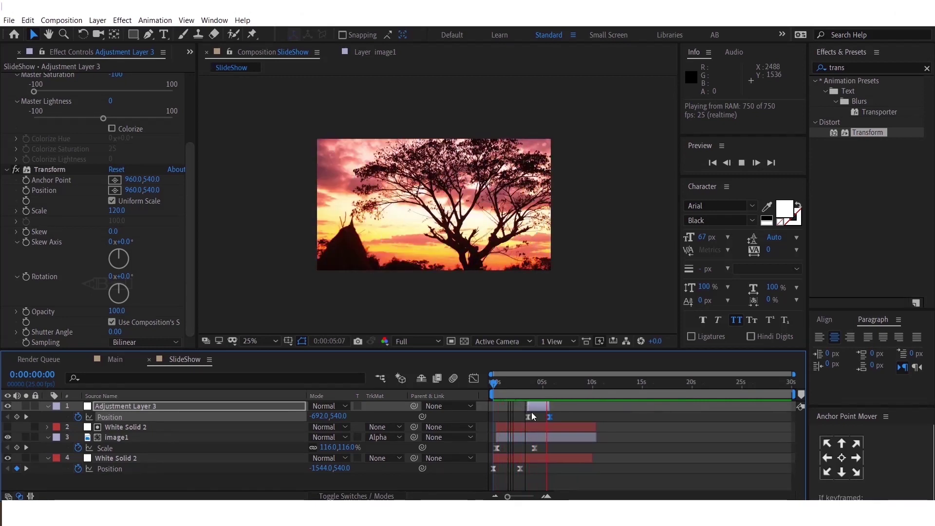
click(507, 389)
key(space)
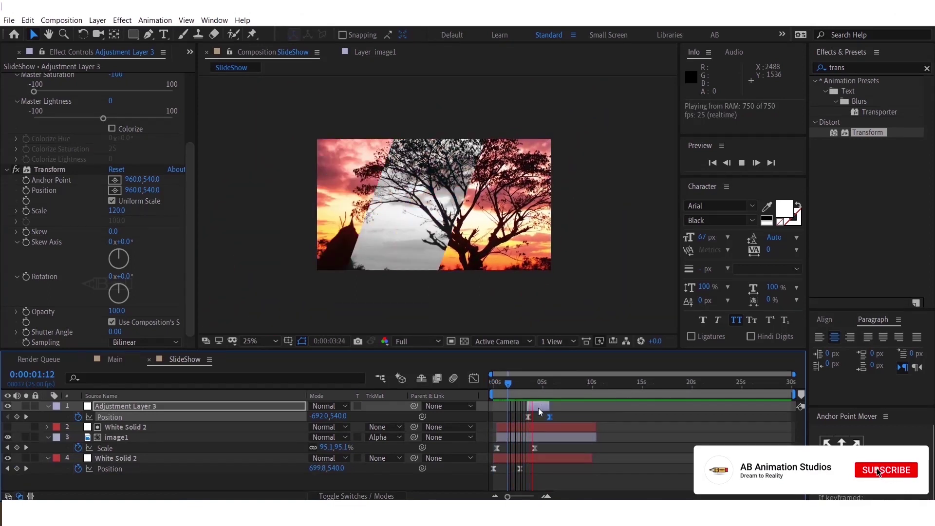
key(space)
Step: Move the adjustment layer's start and its first Position keyframe earlier to 0:00:02:10, and preview the timing from the beginning
scroll(524, 413, up, 1)
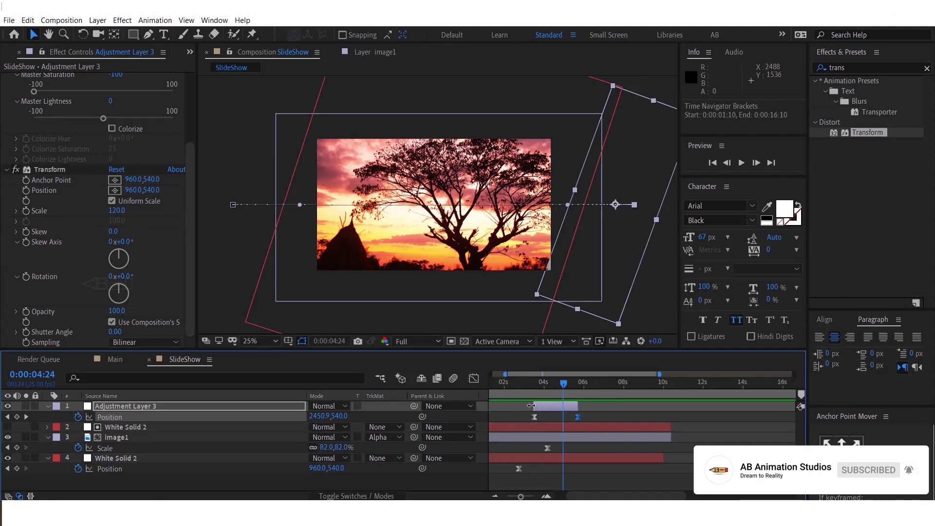
drag(533, 417, 513, 417)
scroll(516, 425, down, 3)
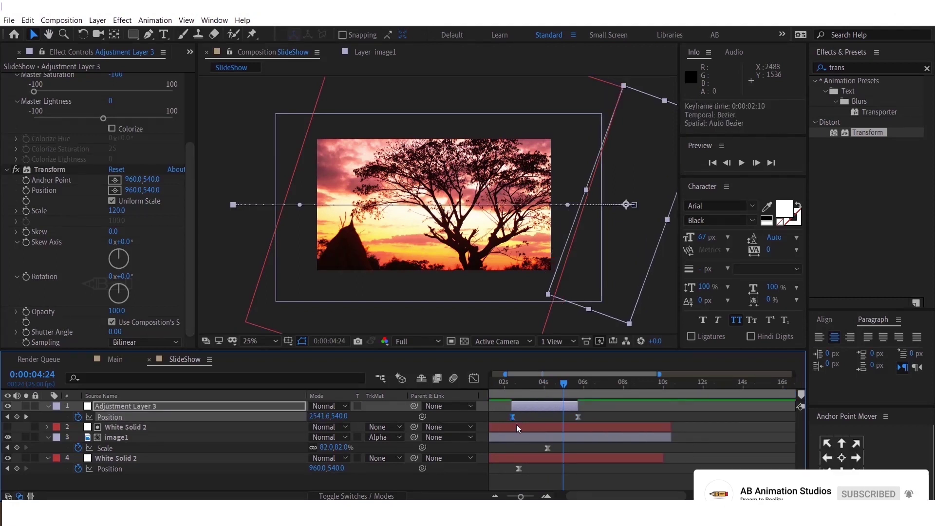
drag(511, 385, 486, 387)
key(space)
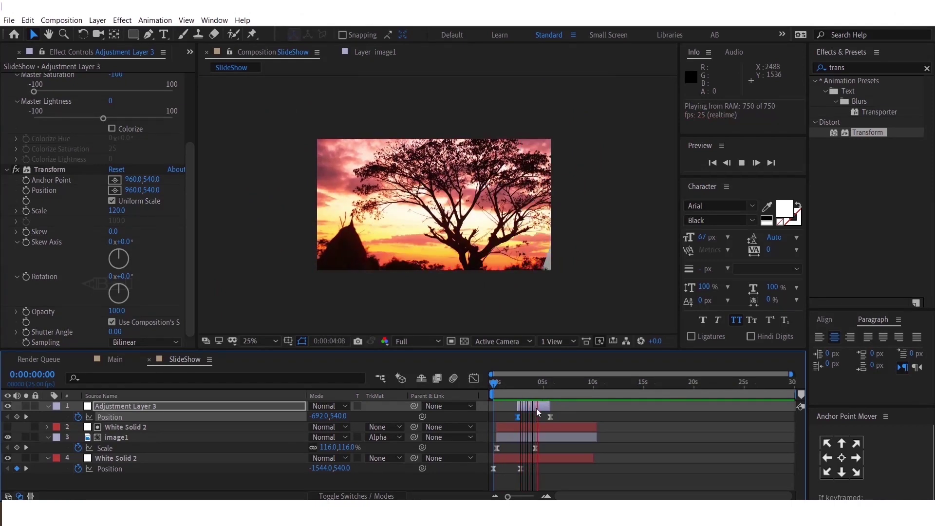
Step: Add a 64% Scale keyframe to image1 at 0:00:10:00 and preview the animation
drag(577, 384, 594, 388)
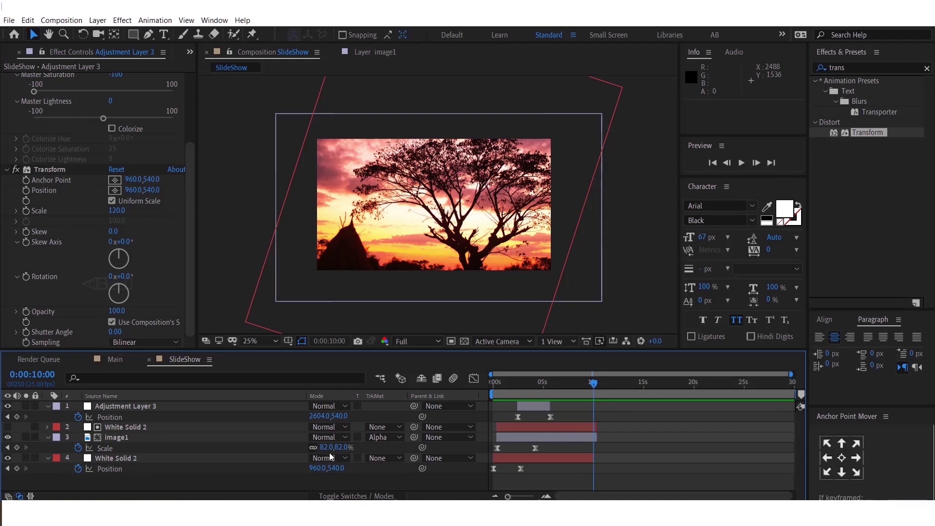
drag(326, 448, 318, 448)
key(space)
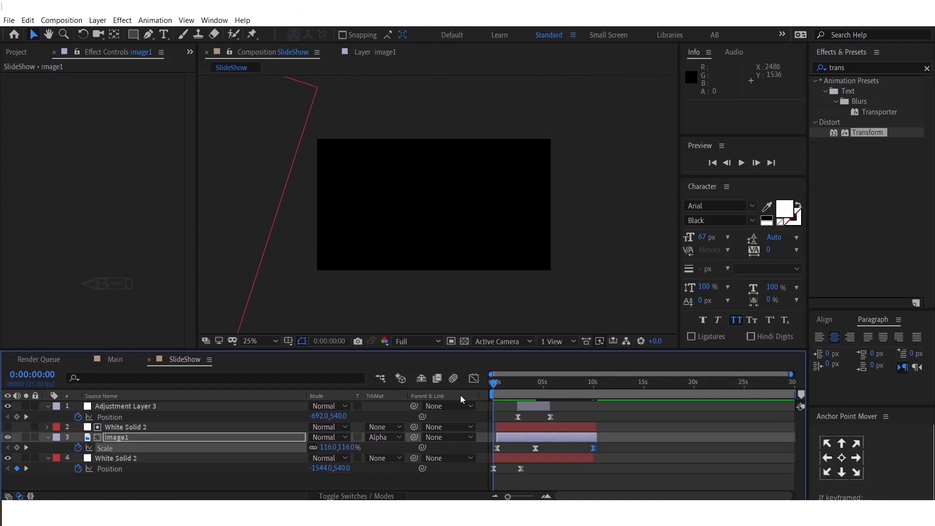
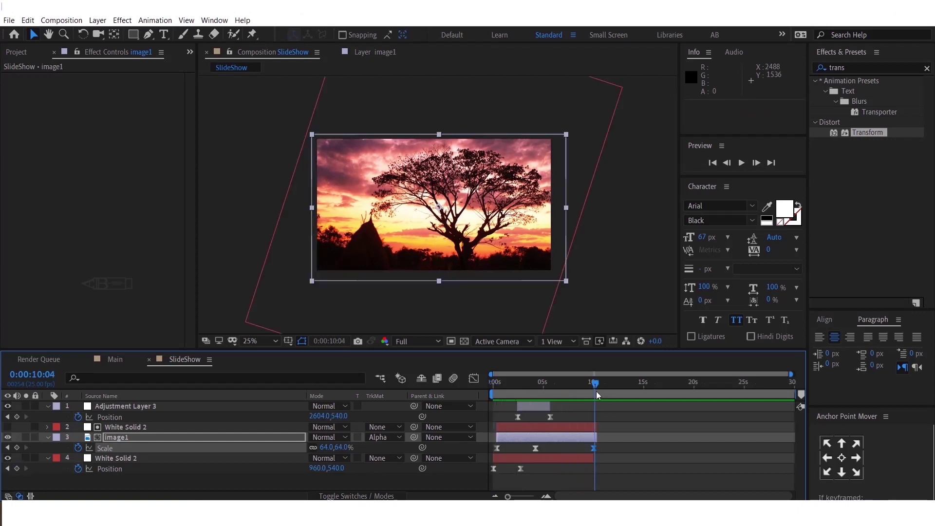
Step: Collapse the layers' keyframed properties and assign the Green label to all four slide layers
drag(592, 384, 593, 384)
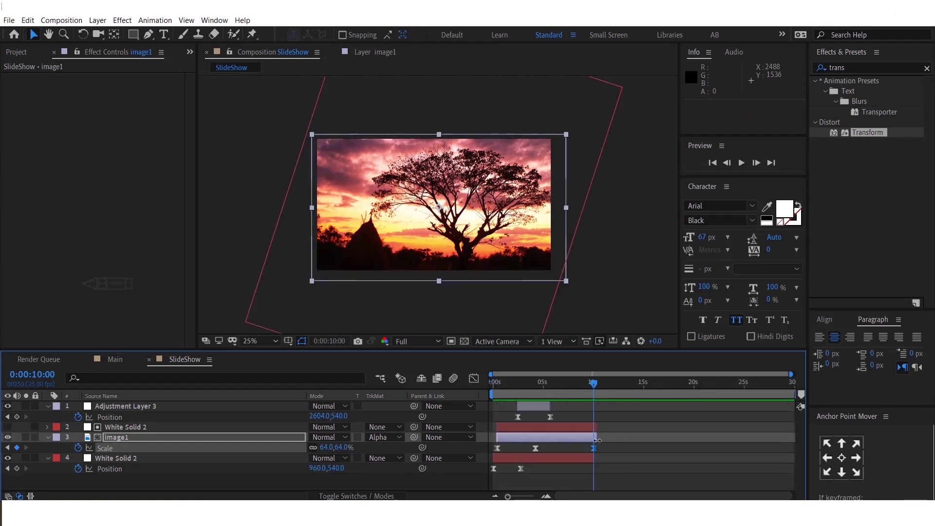
key(alt+shift+s)
key(u)
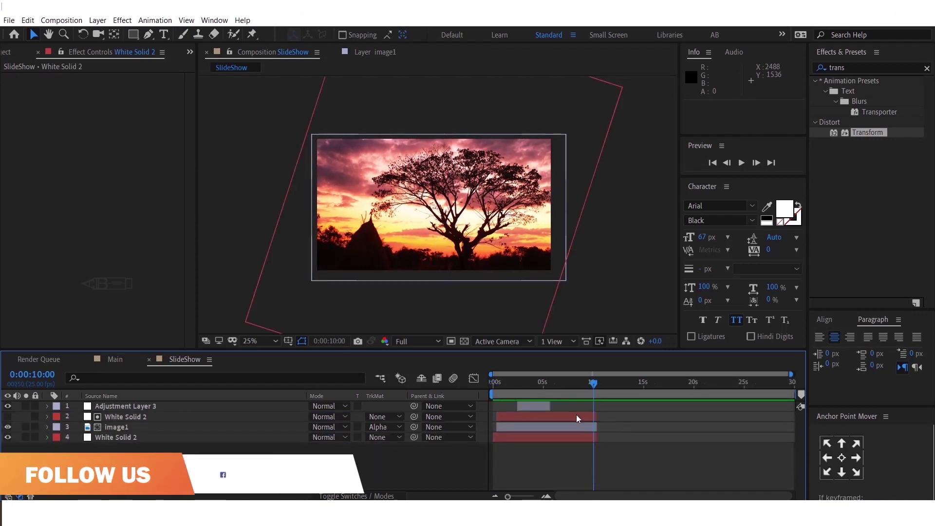
click(525, 406)
shift+click(526, 438)
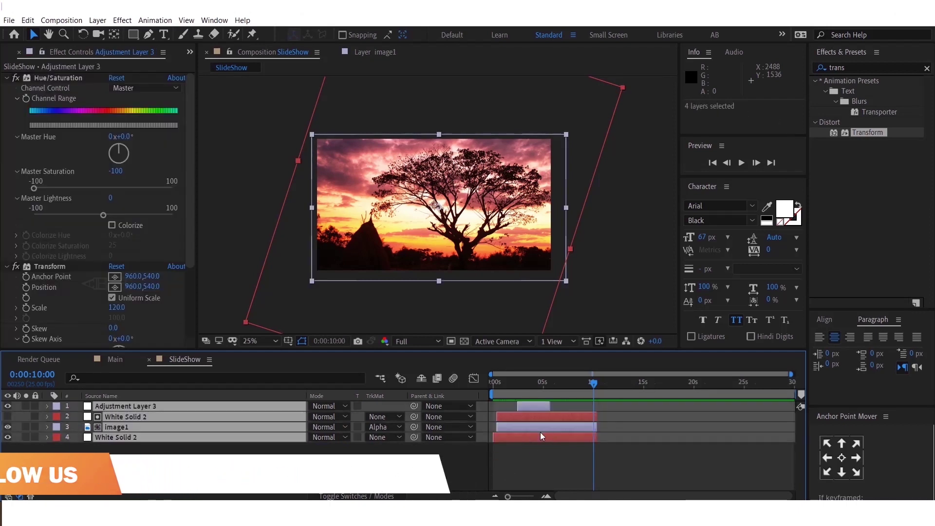
click(56, 437)
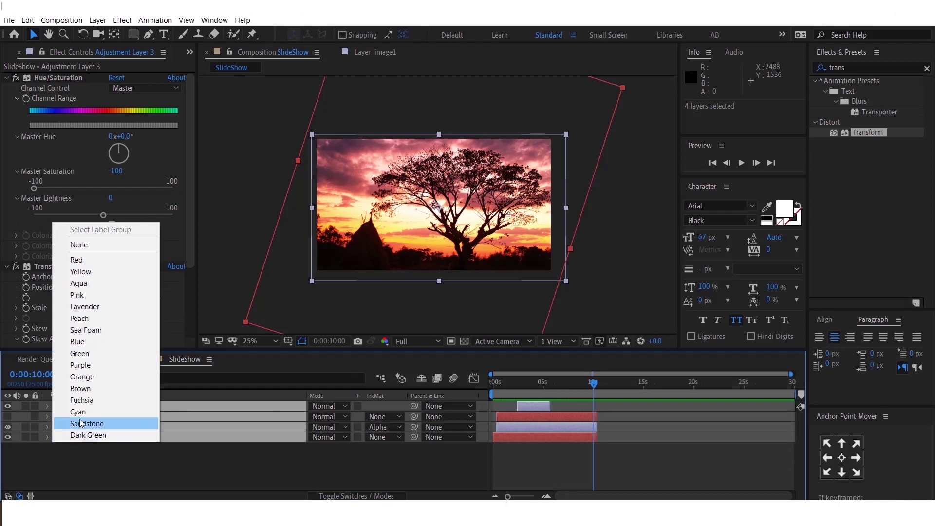
click(84, 356)
click(580, 441)
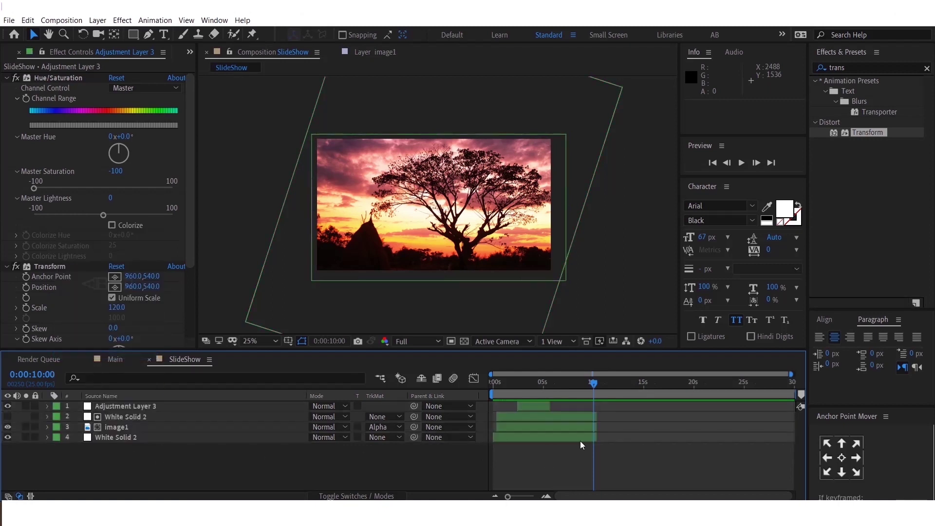
Step: Duplicate all four green slide layers and stack the copies together above the originals
key(Home)
key(ctrl+a)
key(o)
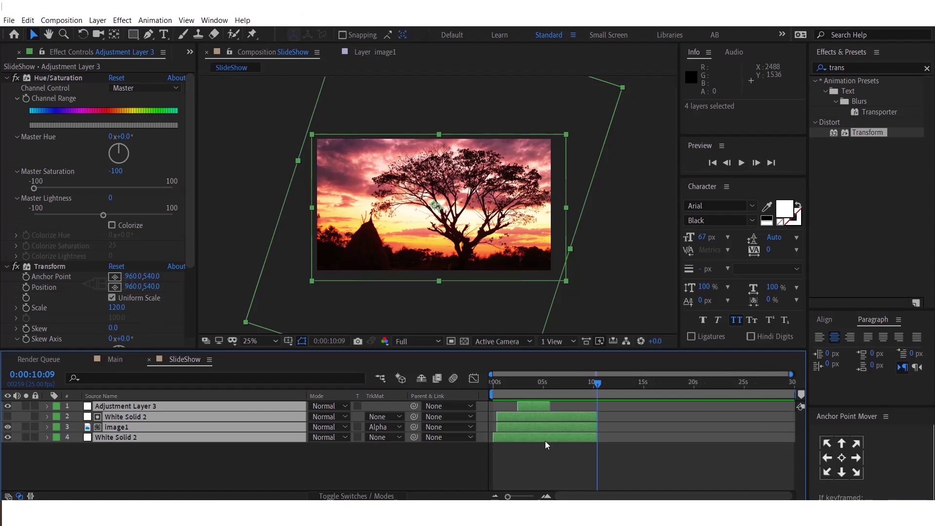
key(ctrl+d)
drag(133, 470, 132, 412)
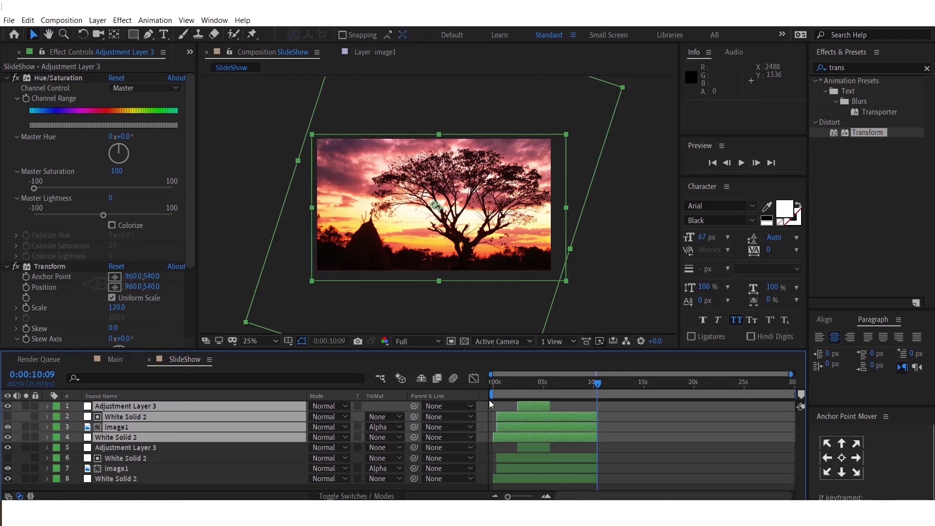
Step: Shift the duplicated slide layers in time so the group starts at 0:00:08:03, and preview the transition between slides
drag(510, 436, 591, 433)
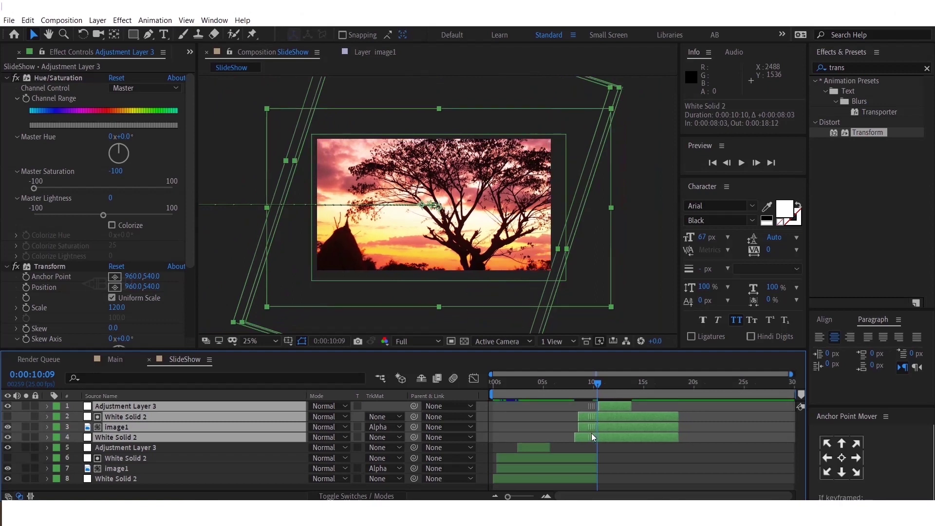
click(631, 459)
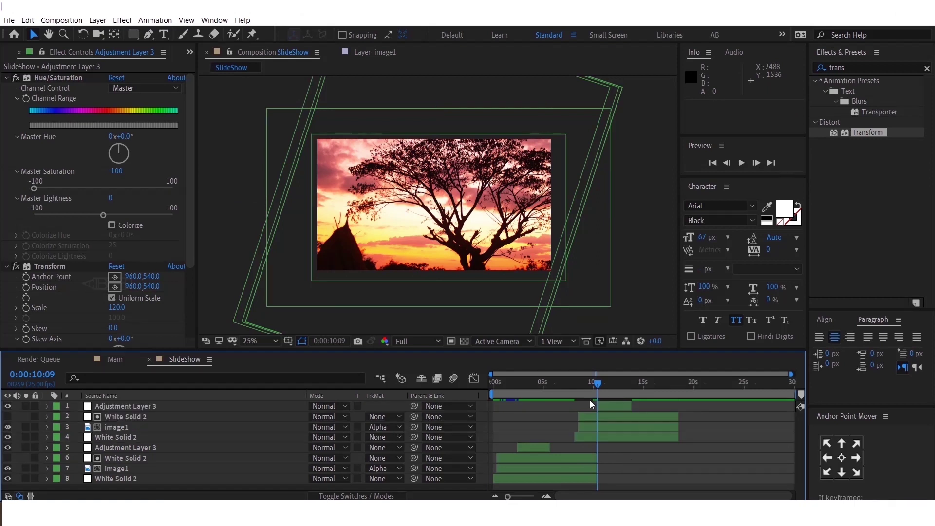
drag(600, 381, 566, 385)
key(space)
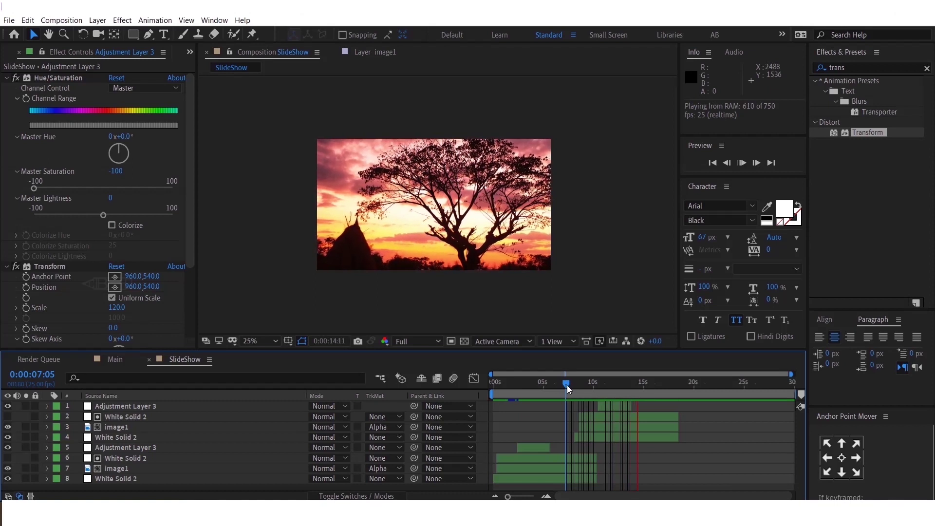
key(space)
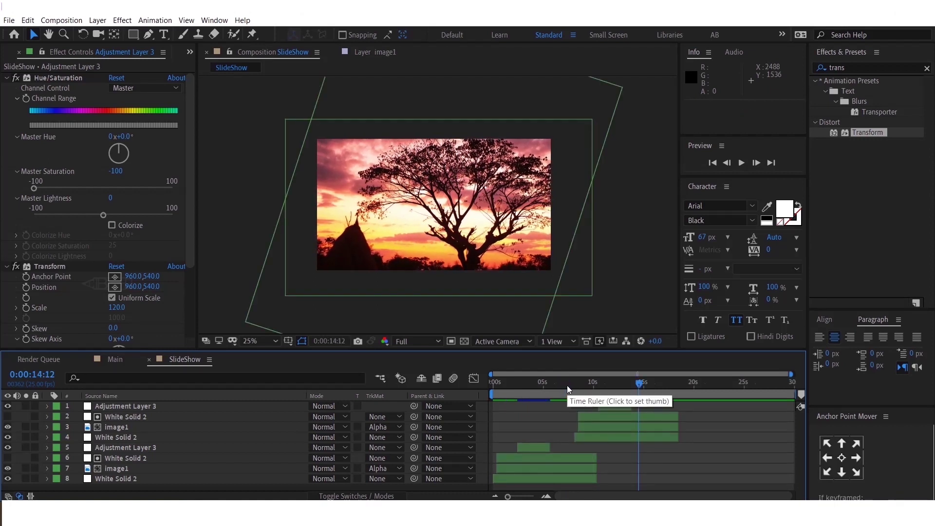
Step: Reveal the duplicated White Solid 2 layers' Position keyframes and set the lower solid's Position to 3560, 540 at 0:00:08:03
click(591, 434)
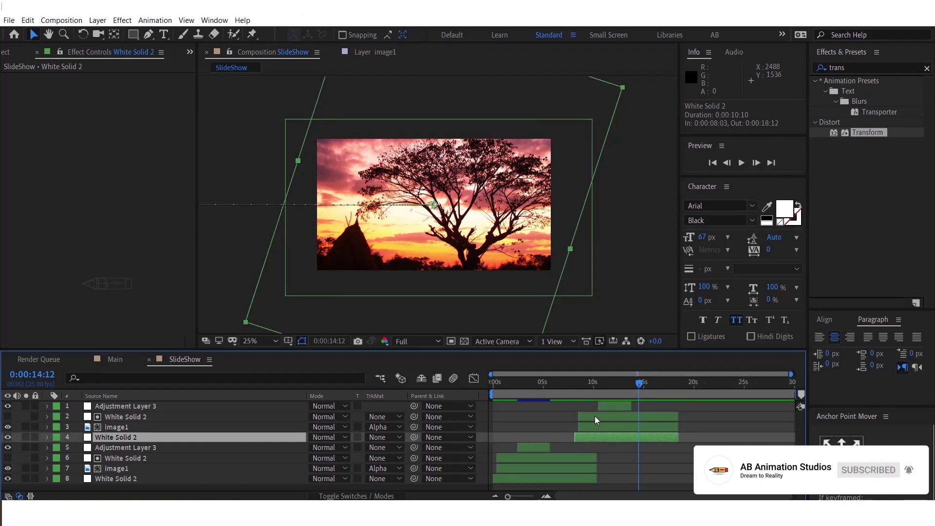
ctrl+click(596, 416)
key(p)
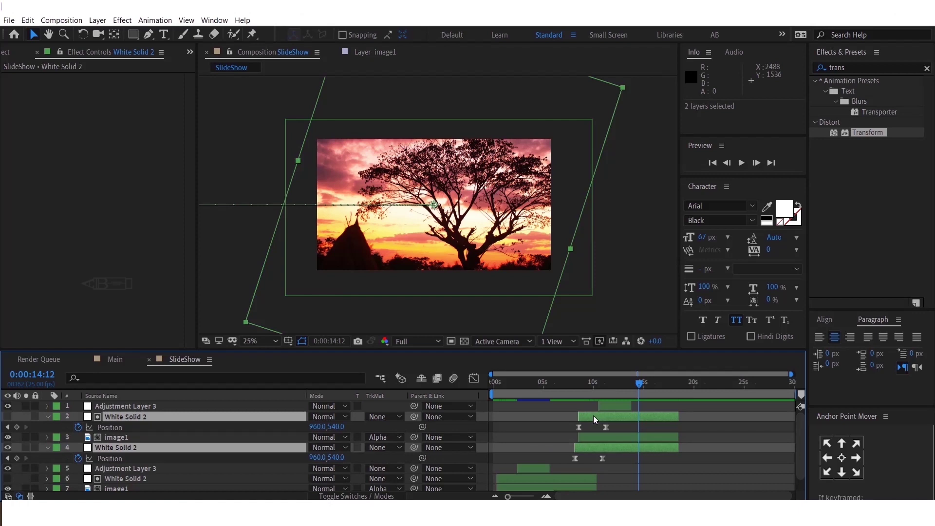
key(u)
click(602, 387)
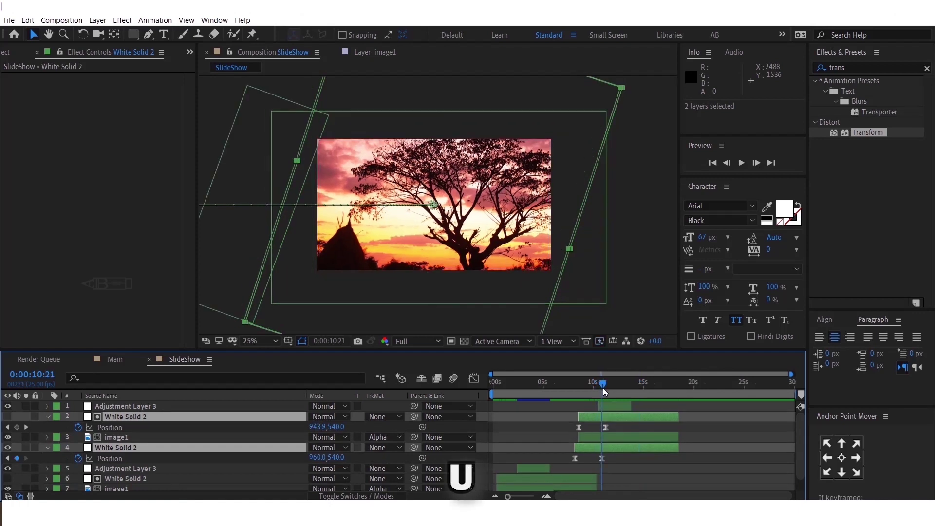
click(599, 448)
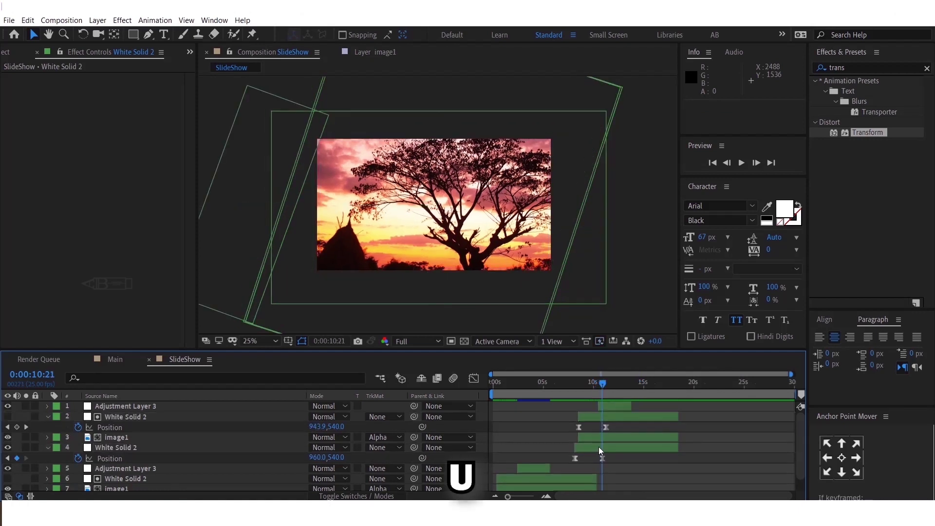
click(576, 384)
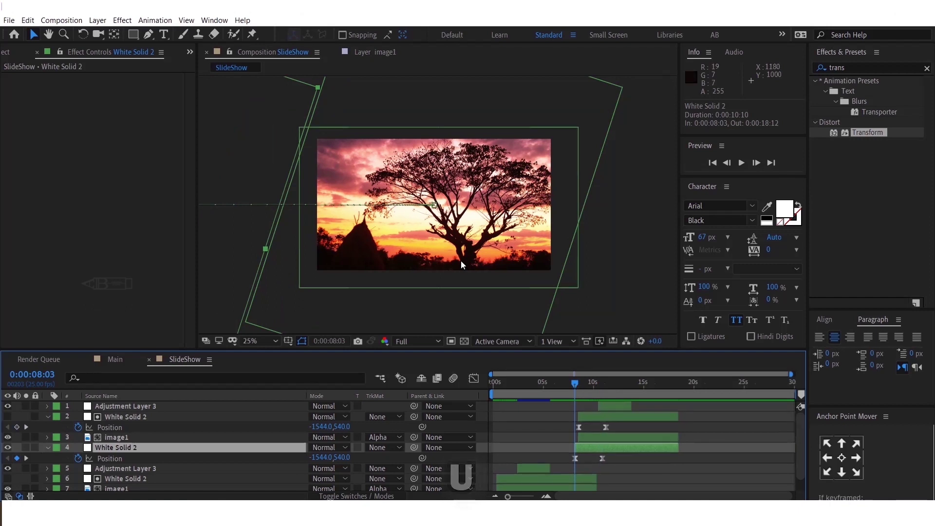
scroll(461, 265, down, 1)
drag(304, 246, 599, 246)
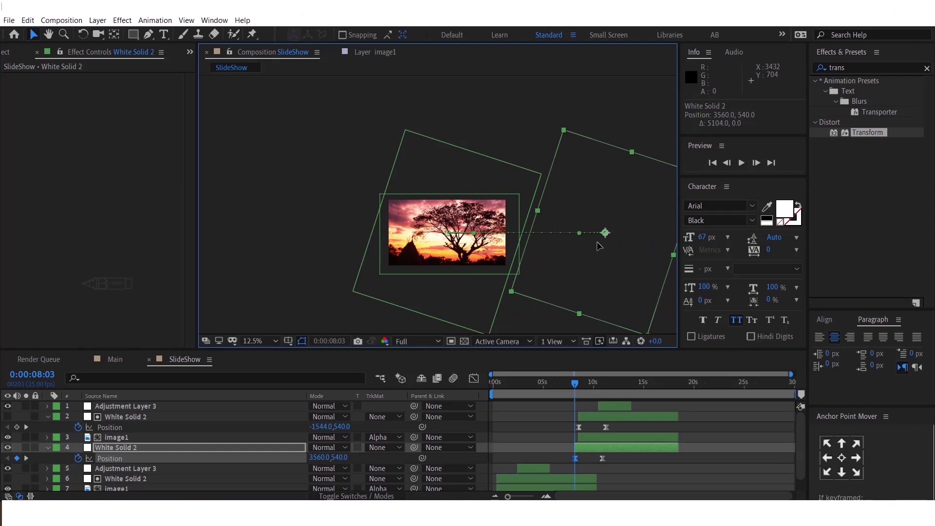
Step: Set the duplicated matte solid's Position to 3312, 540 at 0:00:08:12 and preview the reversed slide-in from 0:00:07:04
click(579, 385)
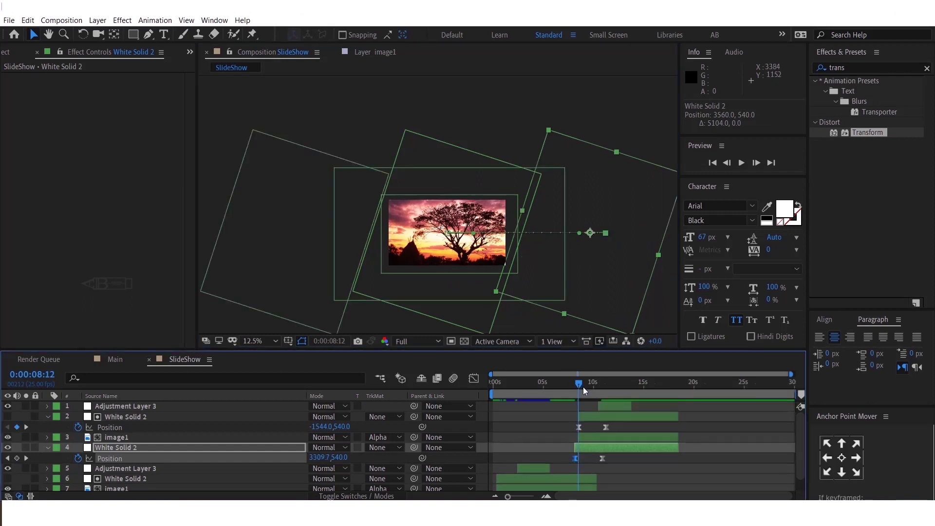
click(588, 418)
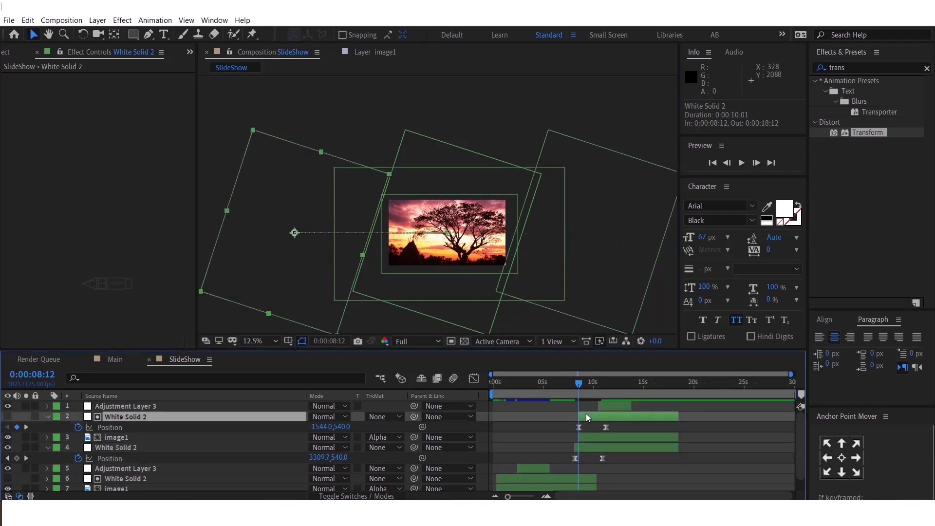
drag(298, 261, 594, 258)
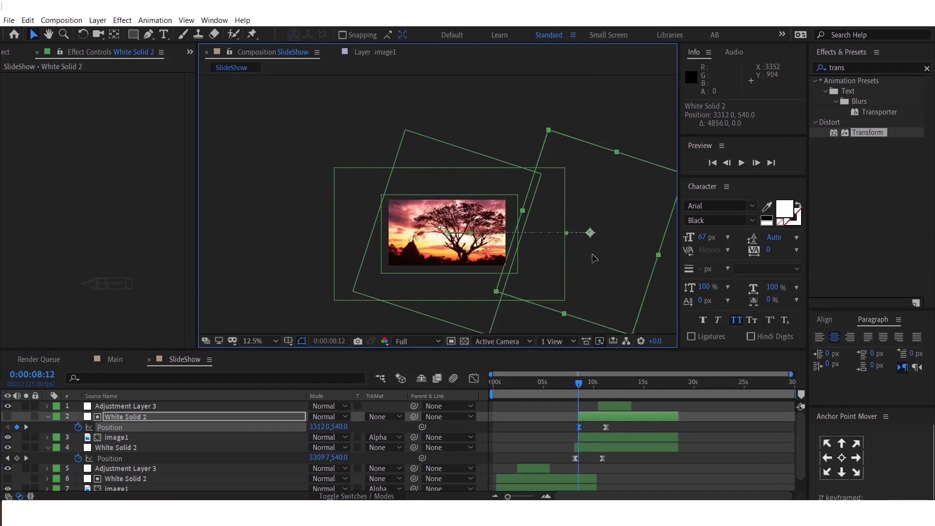
click(565, 384)
key(space)
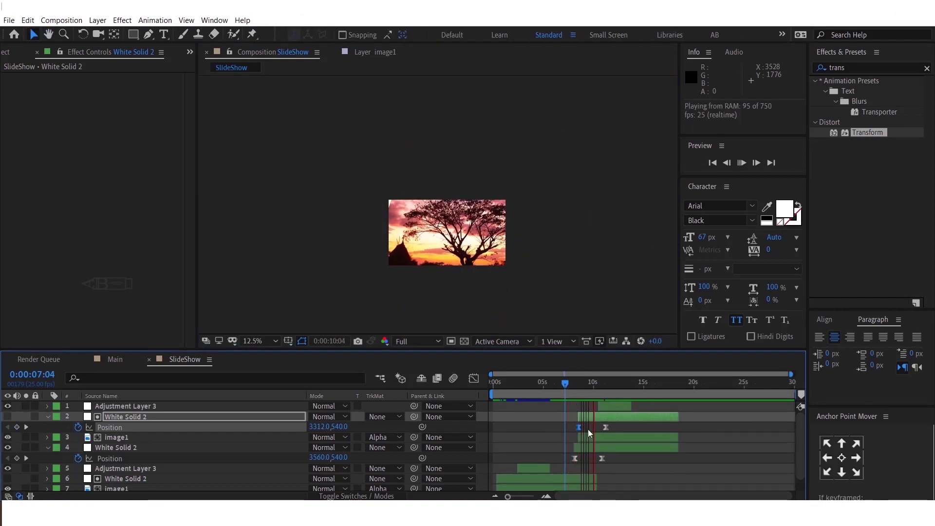
key(space)
Step: Time-reverse the first two Scale keyframes of the second slide's image1 layer and preview the result
key(equal)
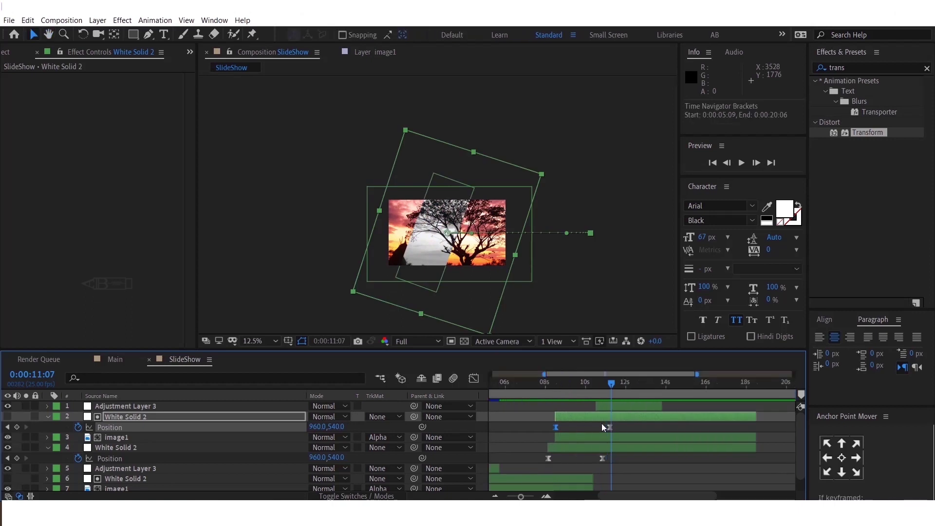
click(621, 405)
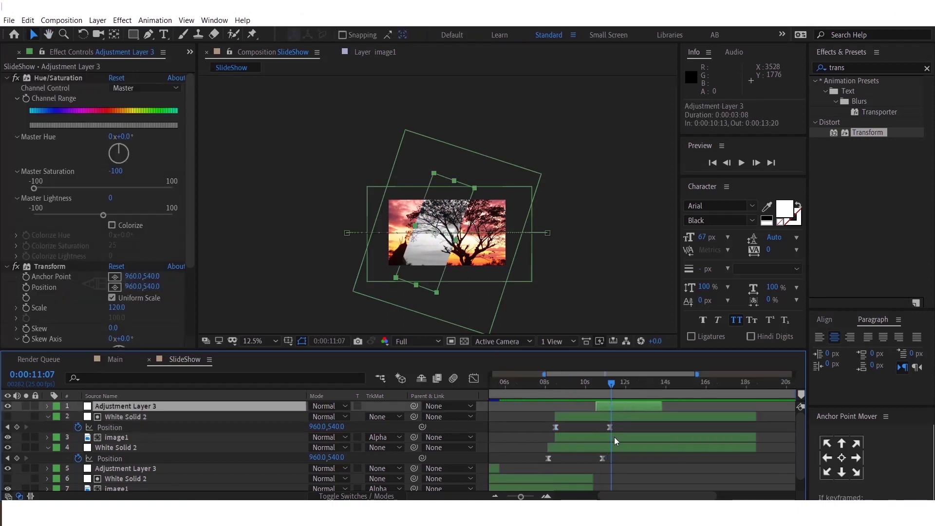
click(615, 437)
key(u)
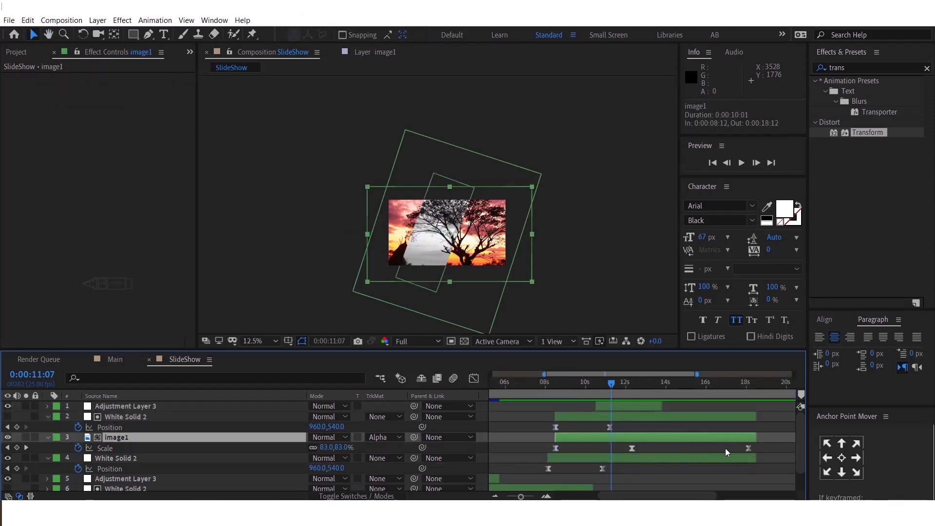
drag(651, 433, 547, 456)
right_click(558, 448)
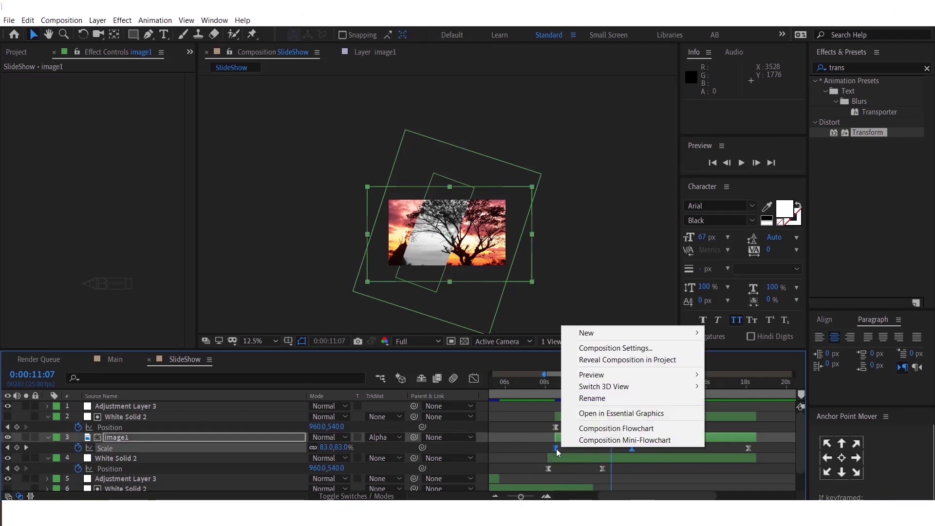
right_click(555, 447)
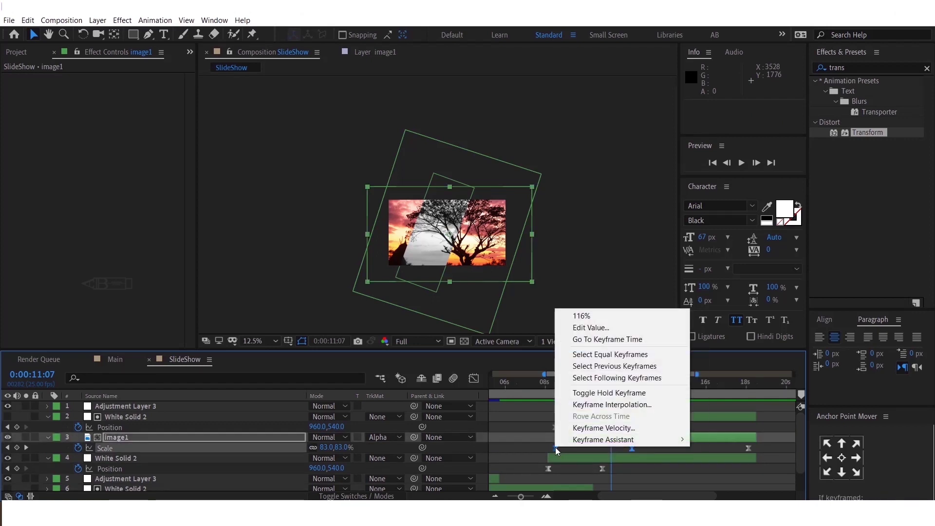
mouse_move(606, 440)
click(761, 439)
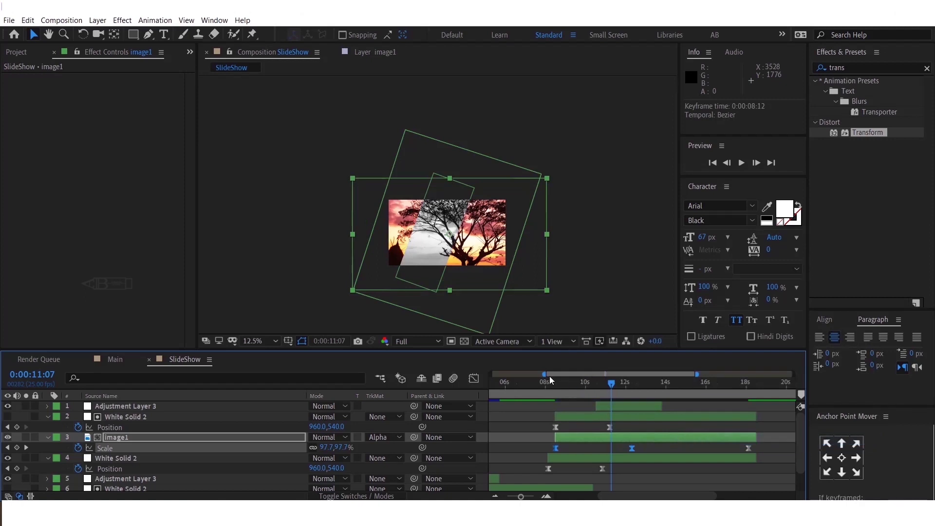
key(space)
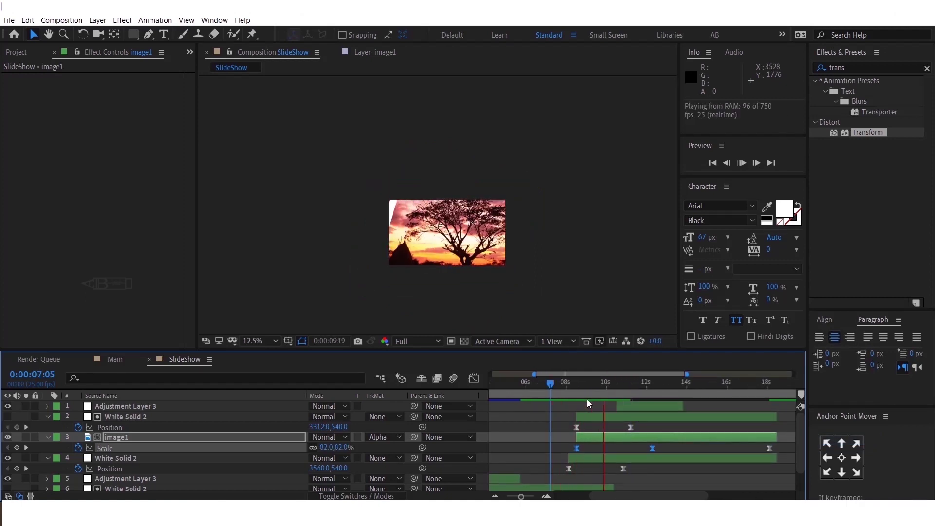
Step: Time-reverse both Position keyframes of the second slide's Adjustment Layer 3 and preview the strip's reversed movement
click(587, 400)
key(p)
drag(692, 413, 589, 427)
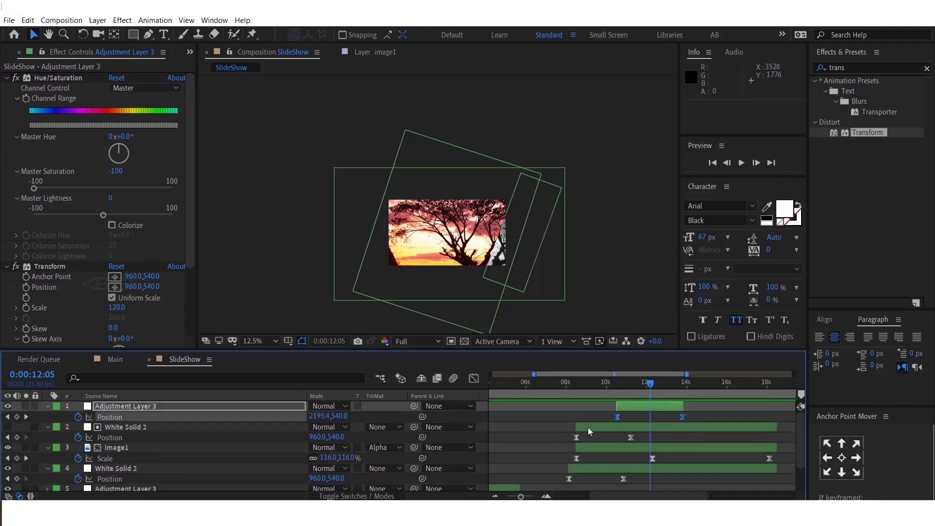
right_click(618, 419)
mouse_move(658, 413)
click(504, 460)
key(space)
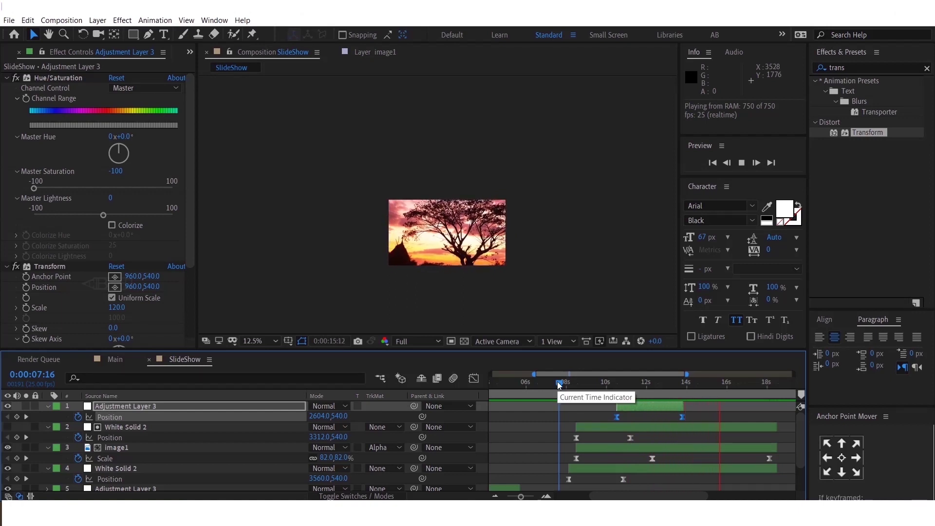
key(space)
Step: Replace the second slide's image1 layer source with image2 and preview the transition
click(549, 417)
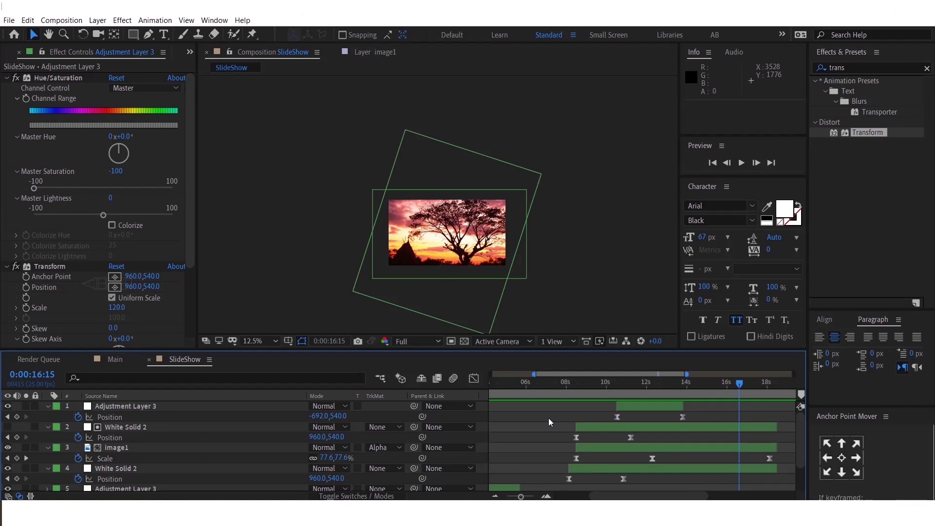
click(593, 448)
click(57, 189)
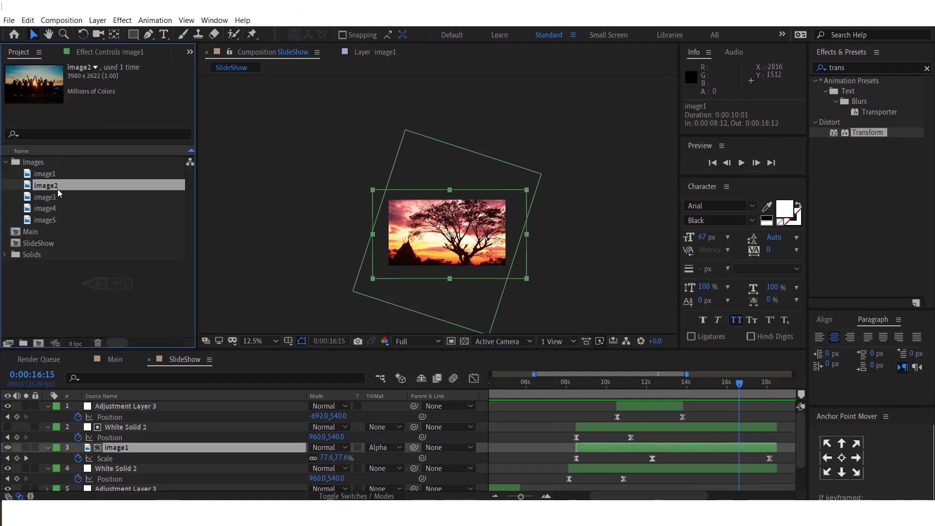
drag(55, 186, 131, 446)
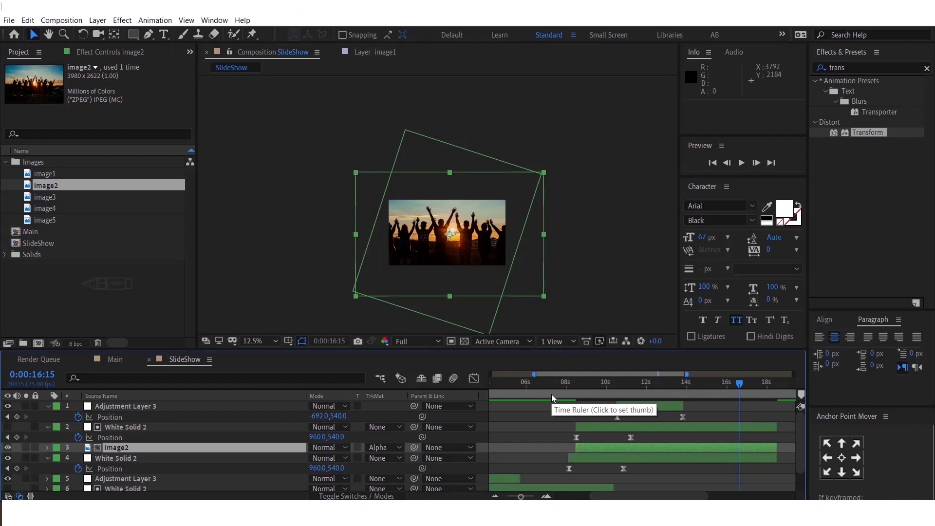
mouse_move(602, 388)
mouse_down()
mouse_move(570, 388)
mouse_move(606, 390)
mouse_up()
key(minus)
key(space)
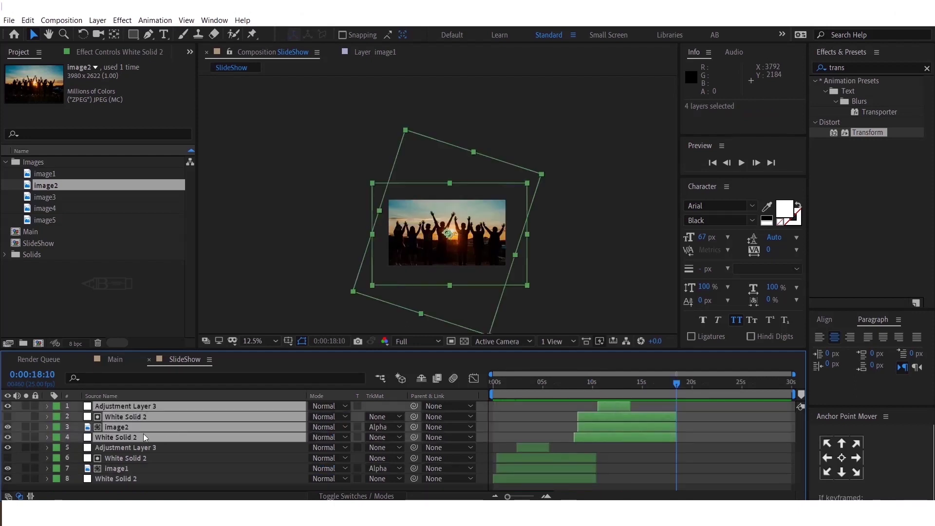
Step: Change the label color of the second slide's four layers to Yellow
click(55, 439)
click(88, 266)
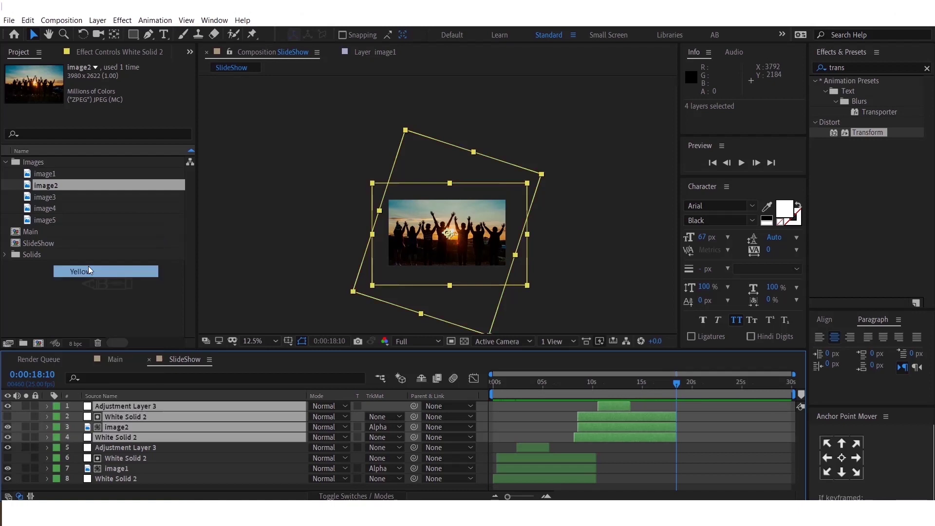
click(677, 458)
Step: Duplicate the first slide's four green layers and stack the copies together at the top of the layer order
click(537, 446)
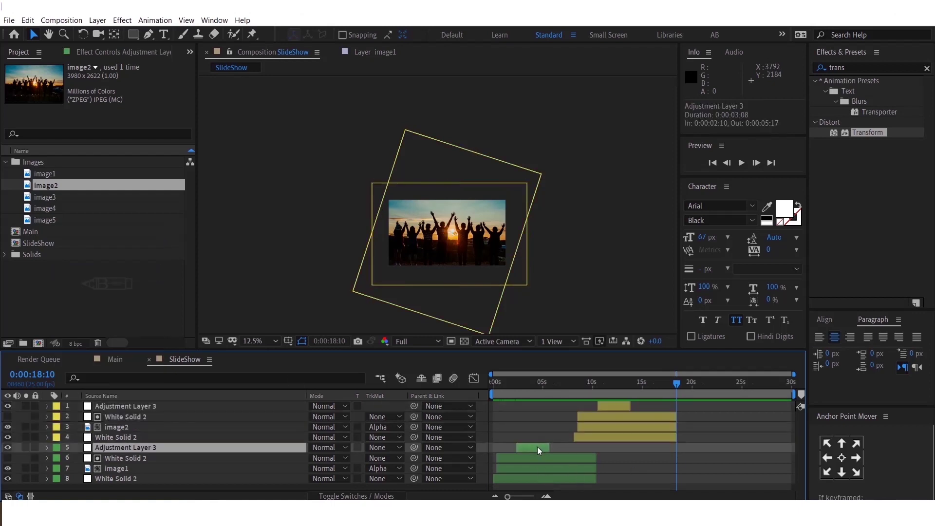
shift+click(531, 476)
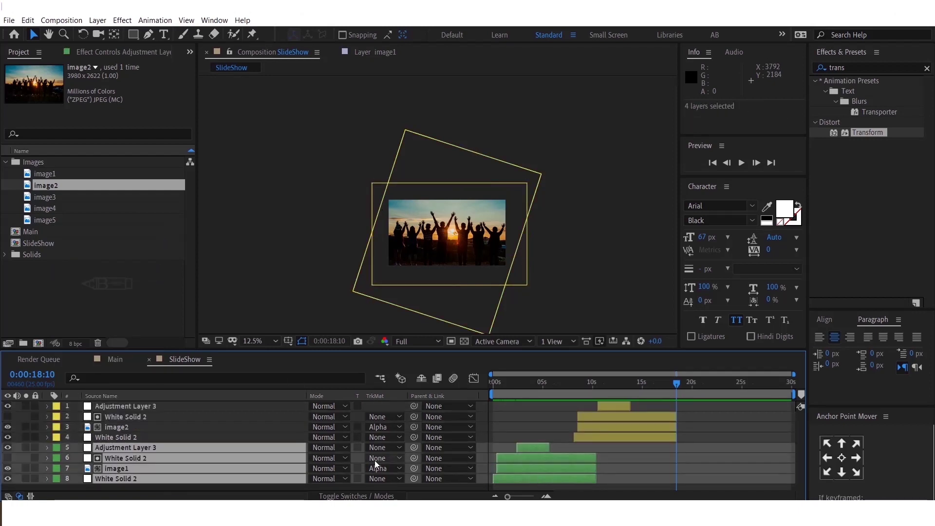
key(ctrl+d)
drag(139, 475, 142, 404)
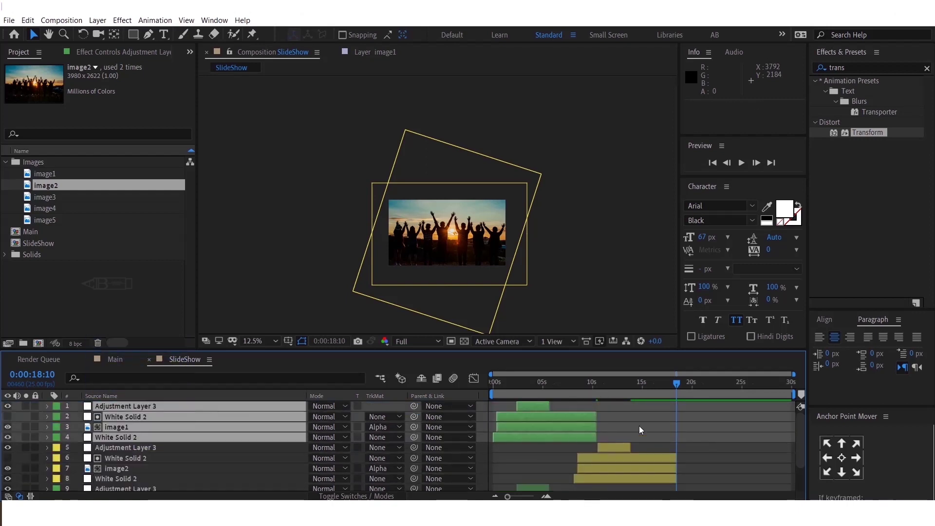
Step: Shift the copied green layers in time so the group starts at about 0:00:16:04, overlapping the second slide's end
drag(506, 436, 667, 442)
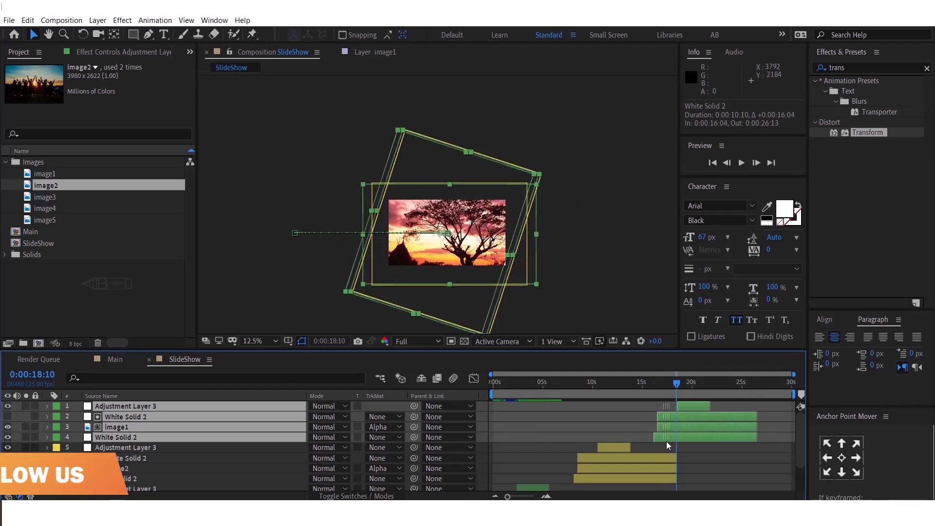
scroll(706, 450, up, 3)
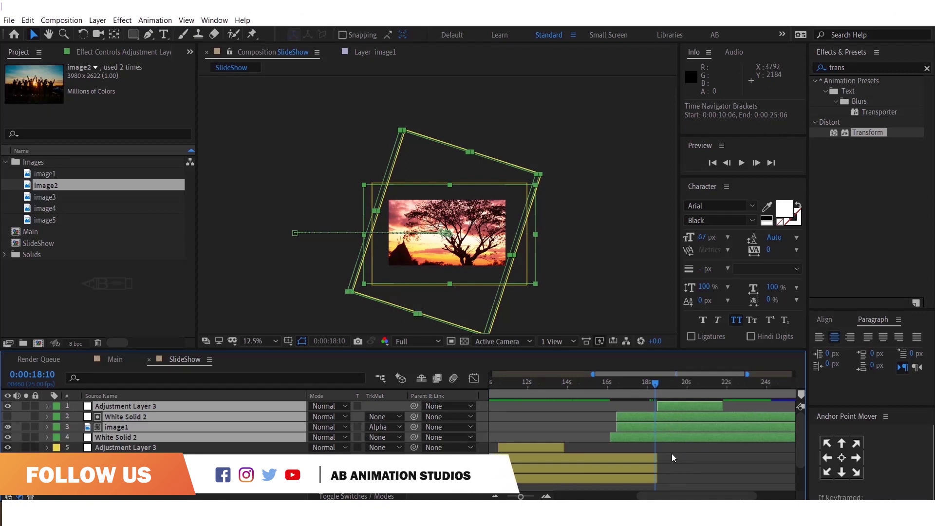
click(672, 454)
scroll(574, 284, up, 2)
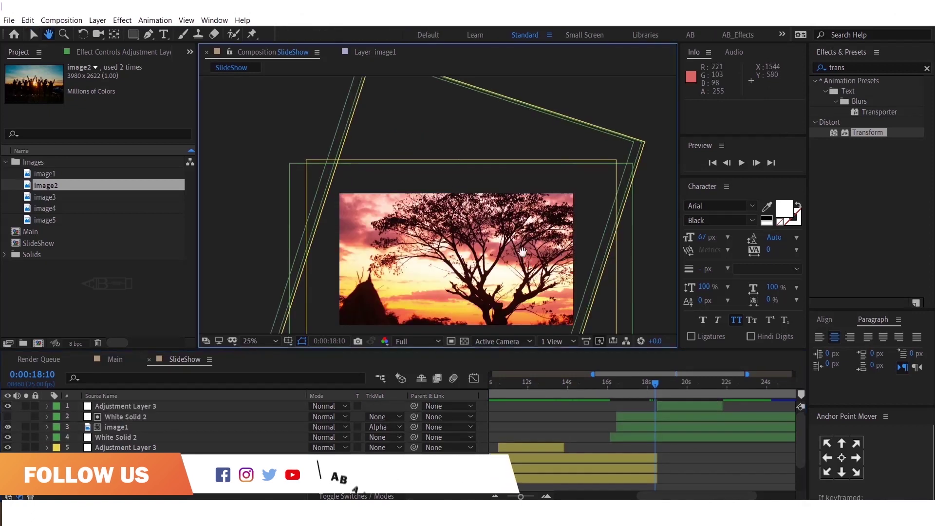
Step: Replace the third slide's image1 layer source with image3 and preview its transition from 0:00:15:13
click(645, 429)
drag(89, 196, 177, 426)
click(598, 386)
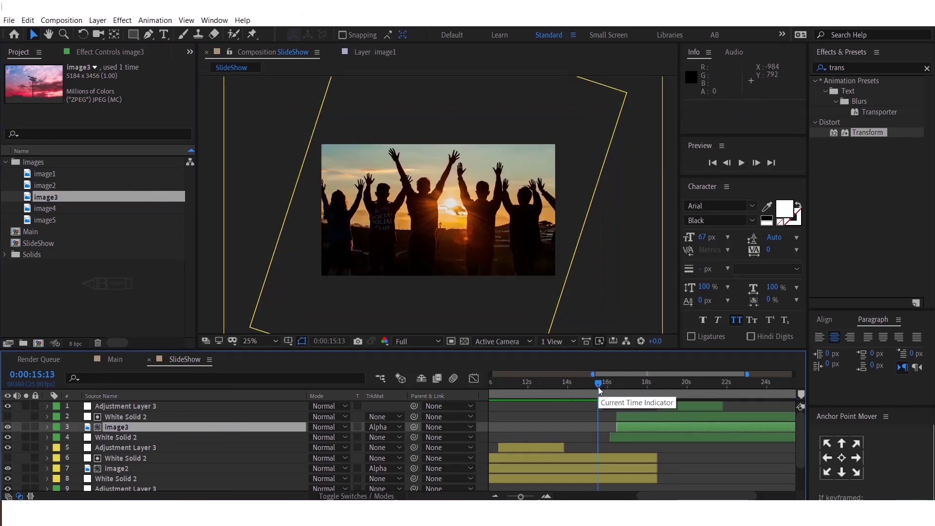
key(space)
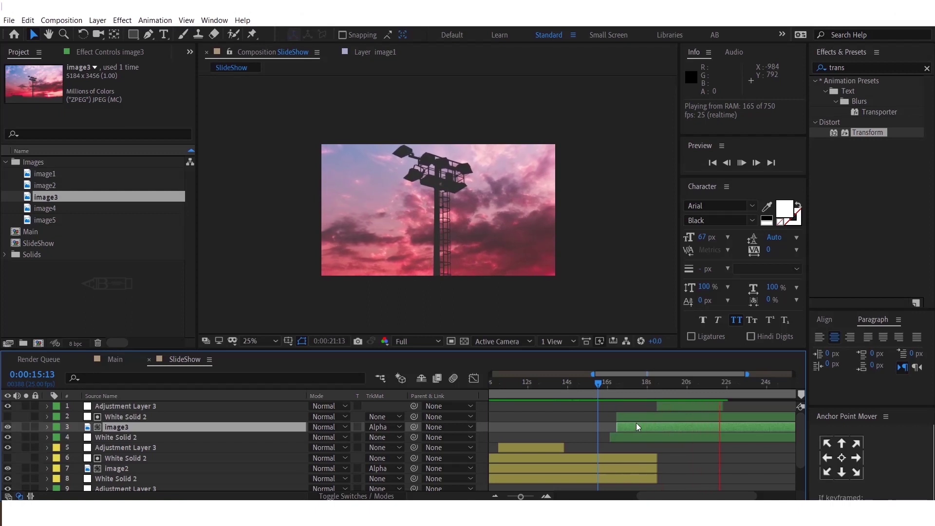
key(space)
Step: Duplicate the four yellow slide layers, stack the copies on top, and shift them to start at about 0:00:24:04
key(minus)
key(KP_5)
key(ctrl+shift+Down)
key(ctrl+shift+Down)
key(ctrl+shift+Down)
key(ctrl+d)
key(ctrl+shift+bracketright)
drag(616, 436, 762, 438)
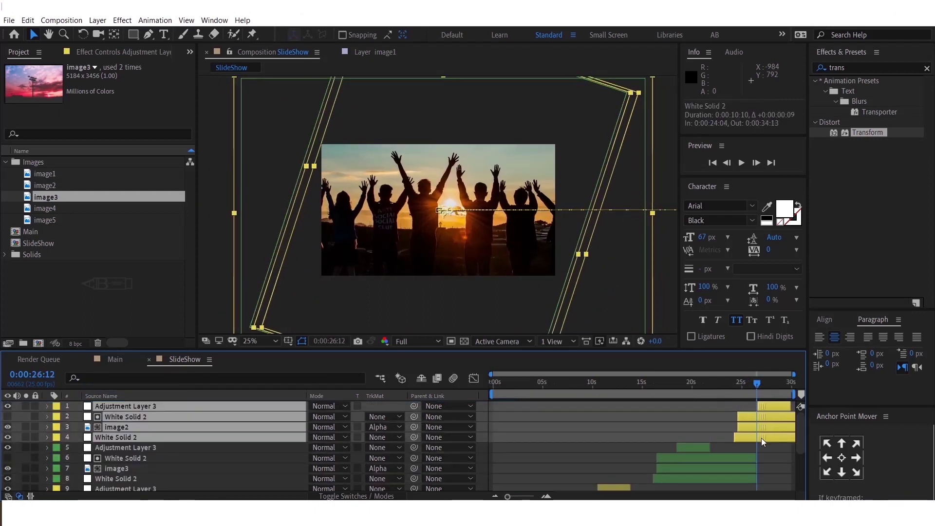
Step: Replace the fourth slide's image2 layer source with image4 and preview the slideshow
key(space)
click(764, 423)
drag(45, 208, 750, 427)
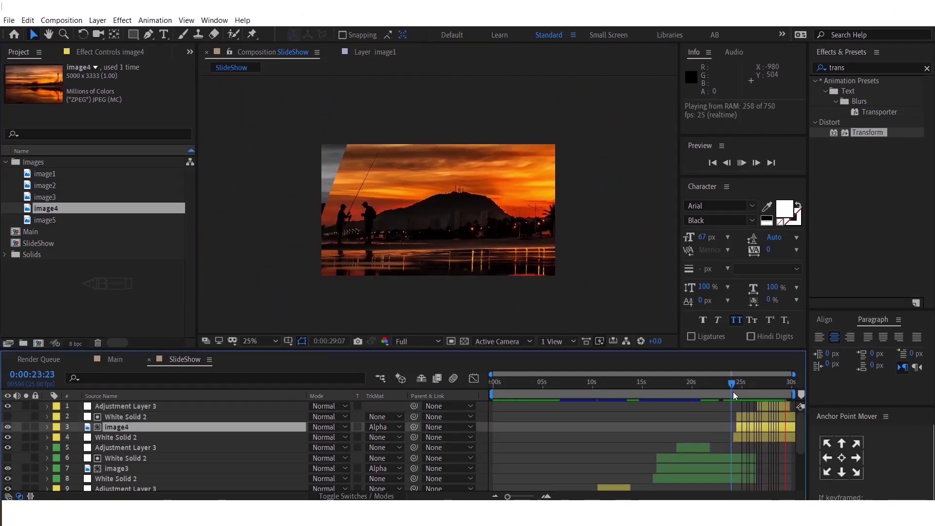
click(706, 416)
key(space)
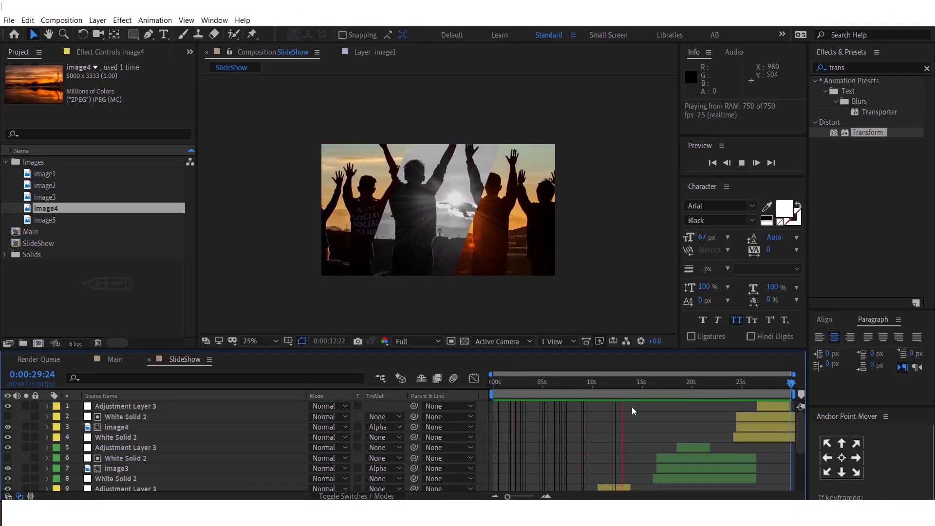
Step: Add a text layer reading "Slide Show" with the current time at 0:00:01:13
click(702, 385)
drag(703, 385, 513, 411)
scroll(512, 410, down, 4)
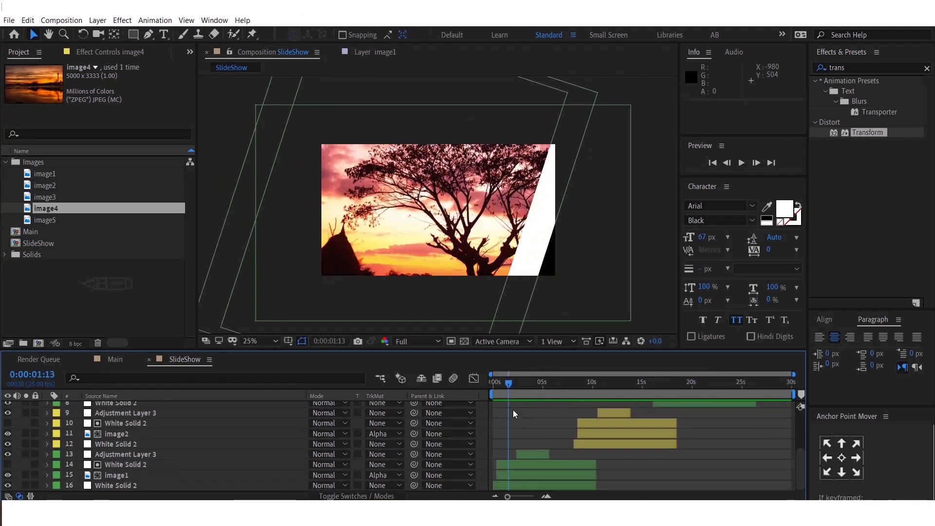
key(ctrl+t)
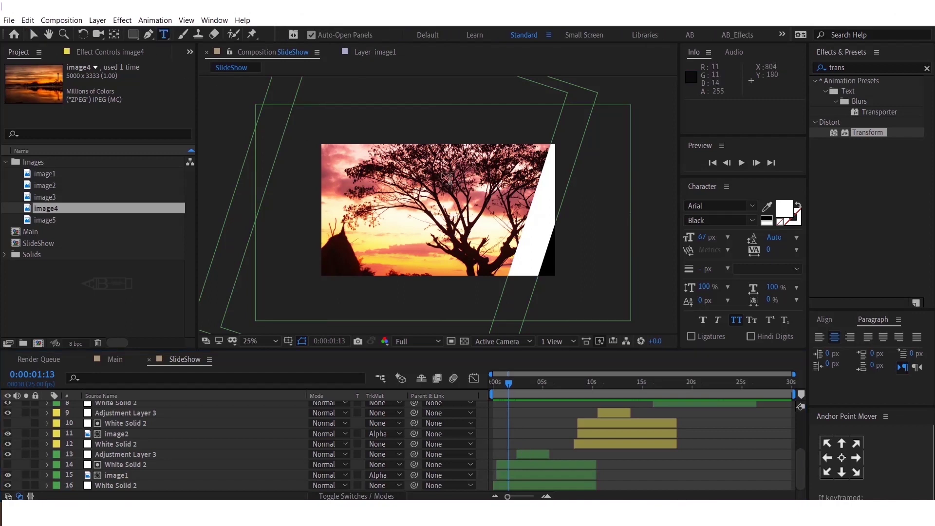
click(611, 248)
key(Escape)
text(Slide Sh)
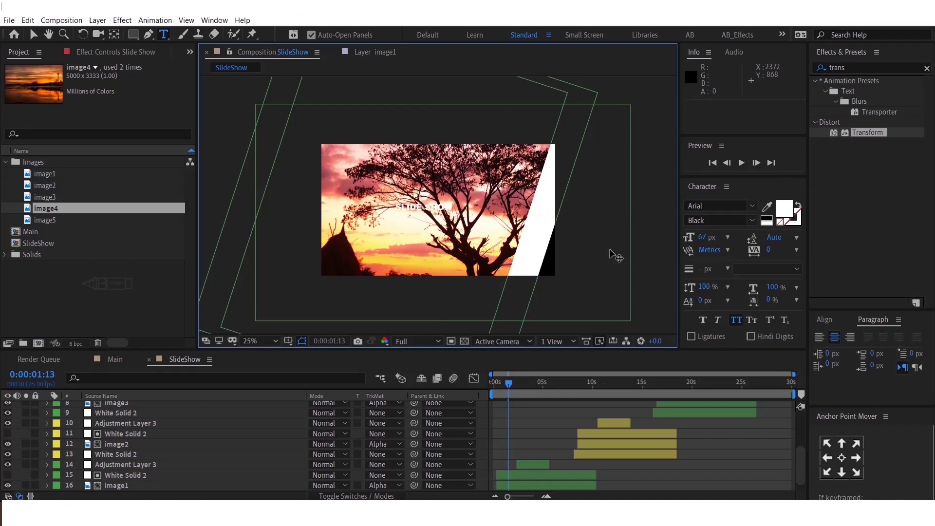
Step: Find the Drop Shadow effect and apply it to the Slide Show text
click(851, 66)
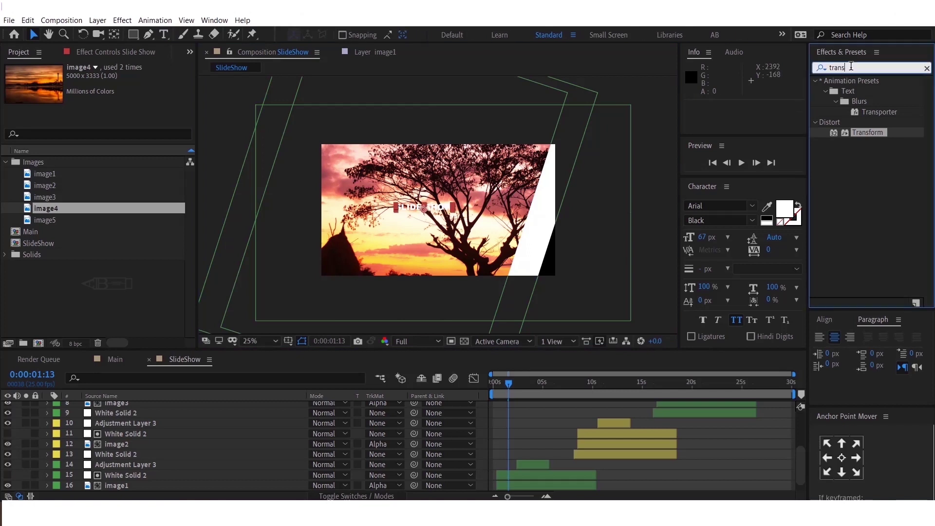
text(drop shadow)
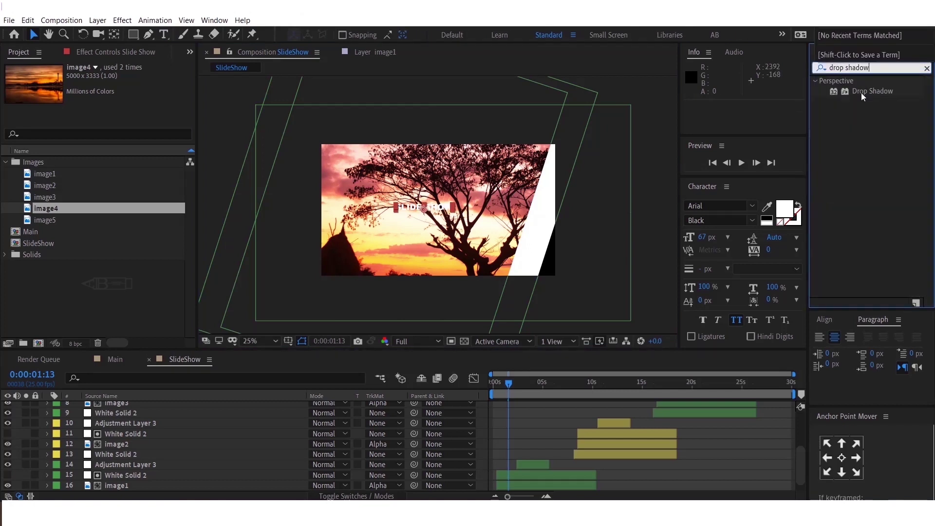
drag(862, 93, 437, 210)
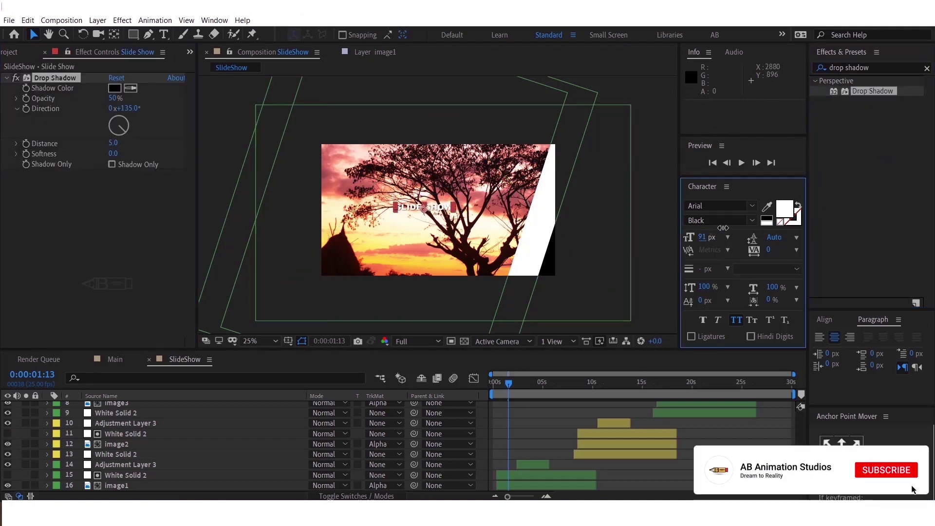
Step: Style the title with 131 px text and a drop shadow of 61% opacity, distance 19 and softness 53, then center it in the frame
click(88, 101)
drag(113, 99, 125, 99)
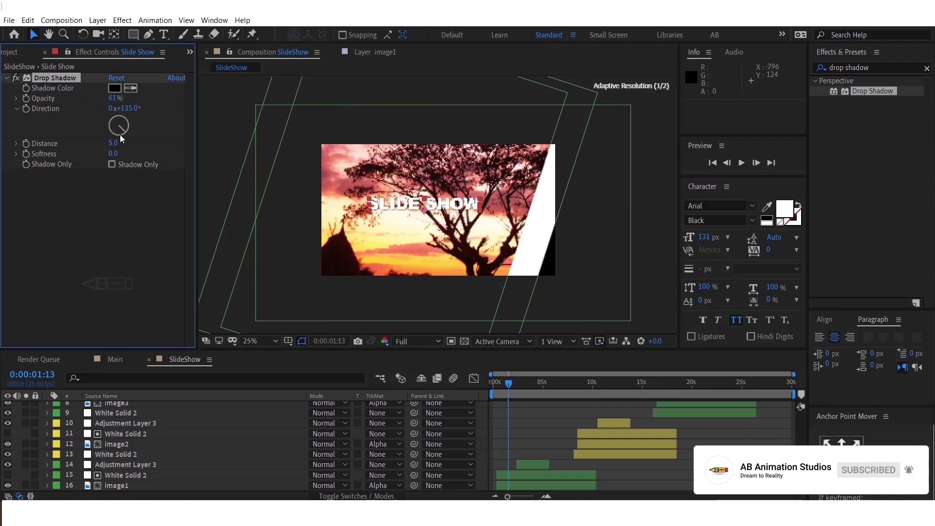
drag(113, 142, 465, 214)
click(518, 447)
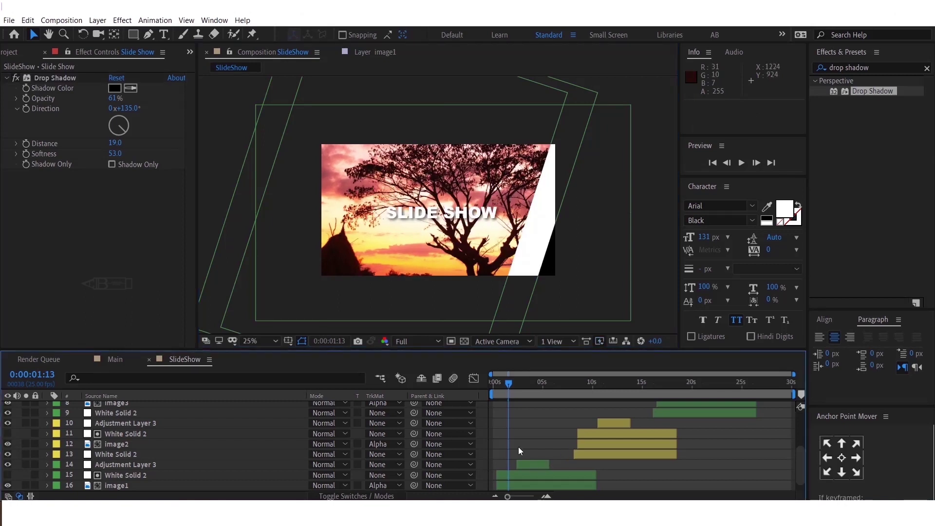
Step: Move the Slide Show text layer directly above the first slide's Adjustment Layer 3, beneath the second slide's layers
scroll(507, 447, up, 4)
drag(108, 408, 125, 467)
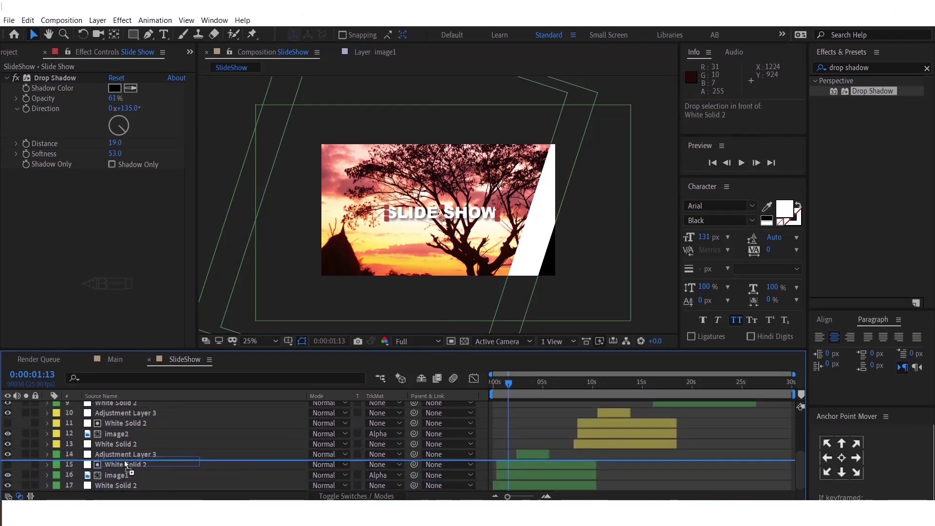
drag(125, 464, 126, 449)
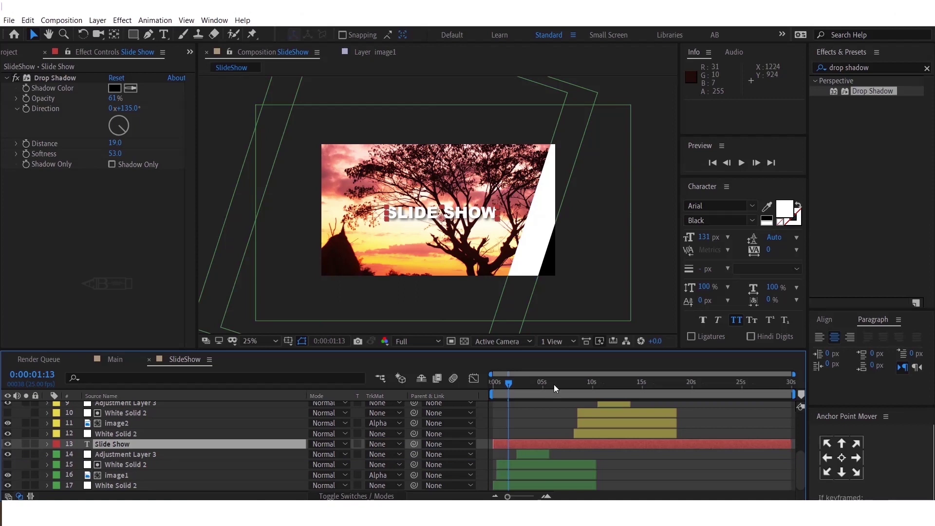
Step: Duplicate the first slide's White Solid 2 matte layer and place the copy directly above the Slide Show text layer
drag(497, 392, 581, 402)
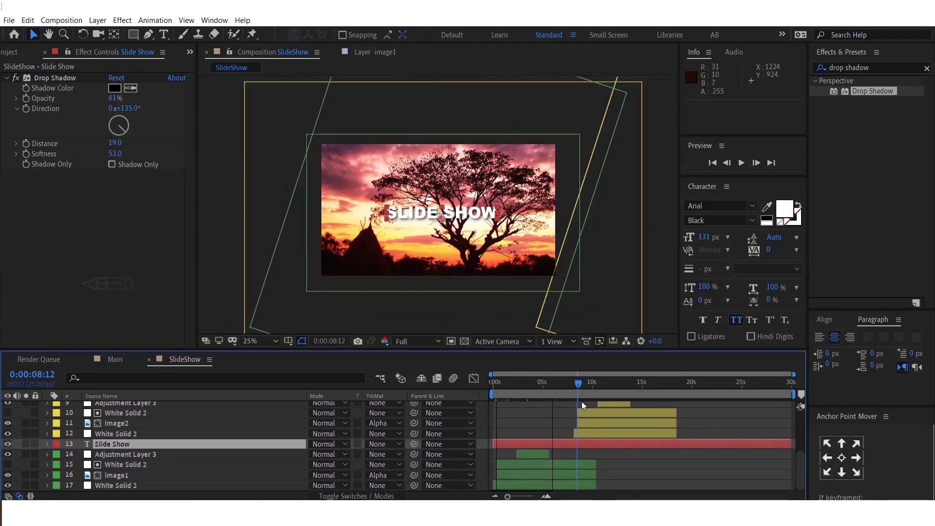
click(513, 389)
drag(511, 389, 507, 391)
click(511, 464)
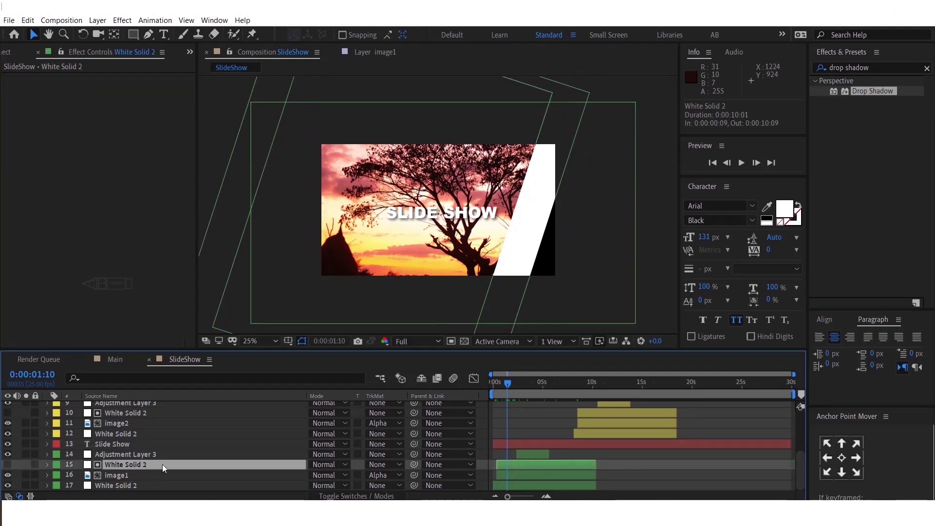
drag(161, 464, 153, 444)
Step: Shift the Slide Show text and its matte copy to start slightly after one second, and set the text's track matte to Alpha
click(122, 454)
click(499, 394)
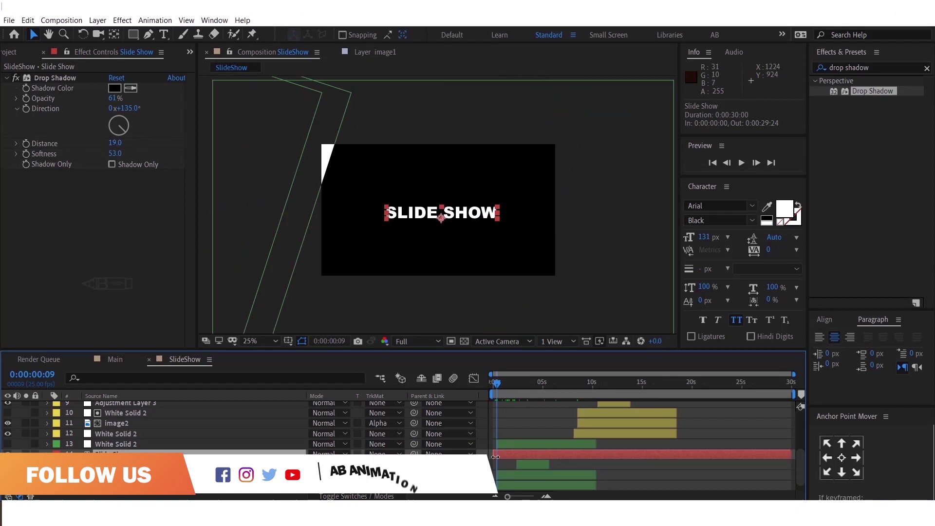
ctrl+click(504, 444)
drag(507, 450, 516, 451)
mouse_move(511, 385)
mouse_down()
mouse_move(538, 417)
mouse_move(540, 396)
mouse_move(525, 392)
mouse_up()
click(385, 454)
click(410, 407)
key(space)
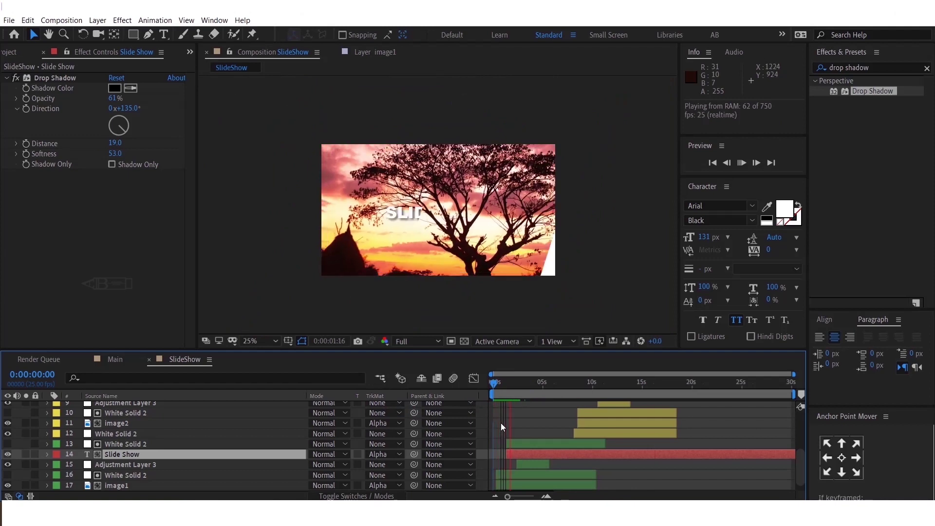
Step: Move the Slide Show text and its matte copy earlier to start at about half a second, and preview the reveal
drag(530, 455, 523, 454)
click(490, 401)
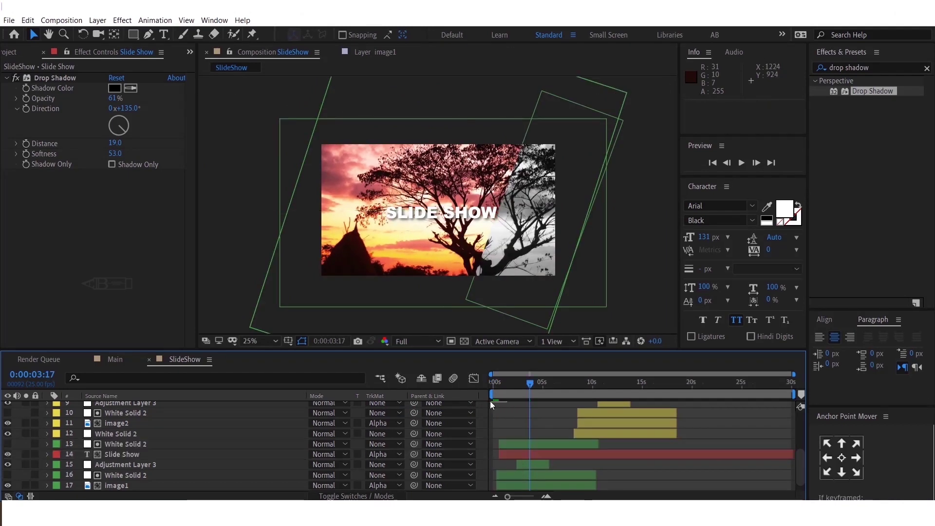
key(space)
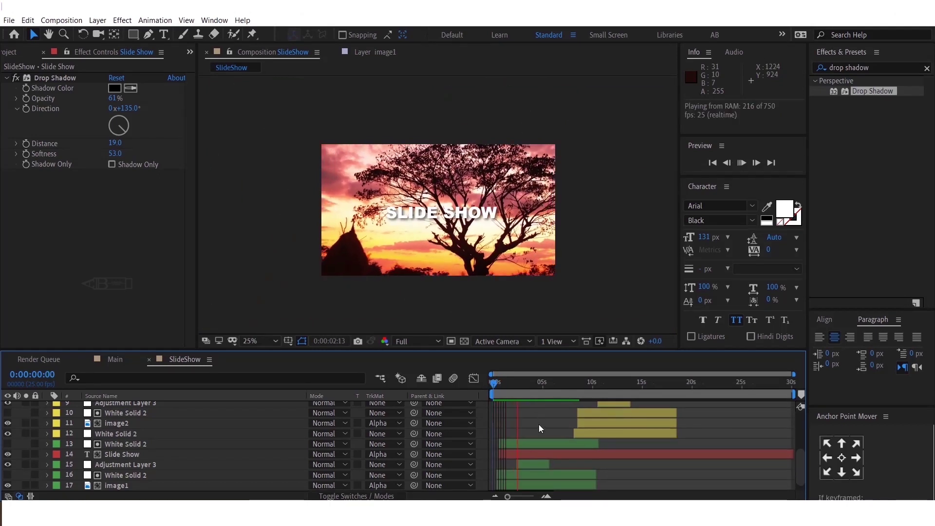
Step: Keyframe the text matte's Position at 960, 540 at 0:00:03:20 and at 3492, 540 at 0:00:06:07, and preview the wipe-out
click(542, 443)
key(p)
scroll(526, 395, up, 3)
drag(525, 394, 536, 385)
key(ctrl+Home)
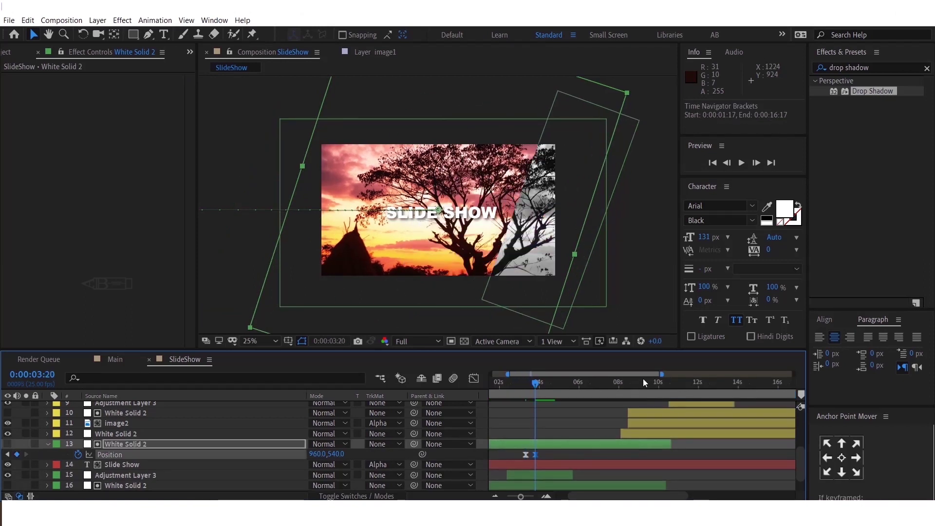
click(584, 383)
drag(369, 269, 556, 269)
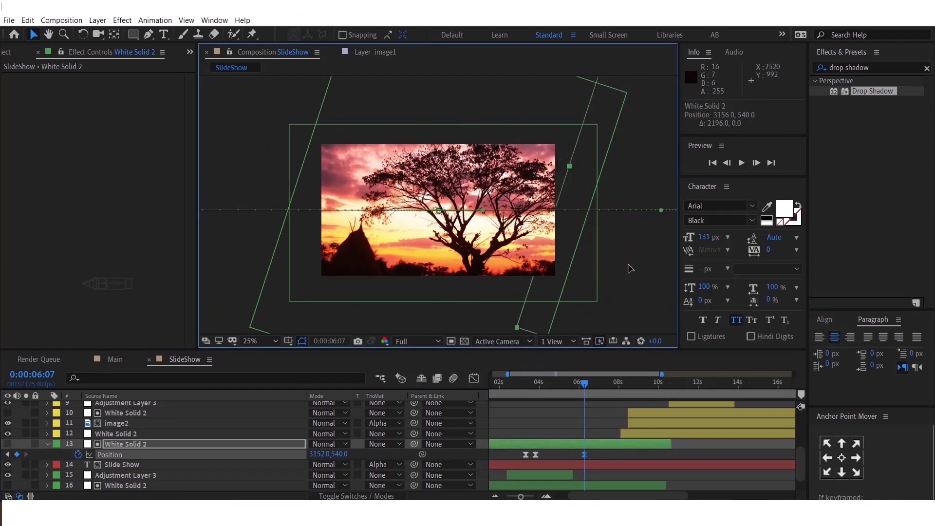
scroll(536, 389, down, 3)
key(space)
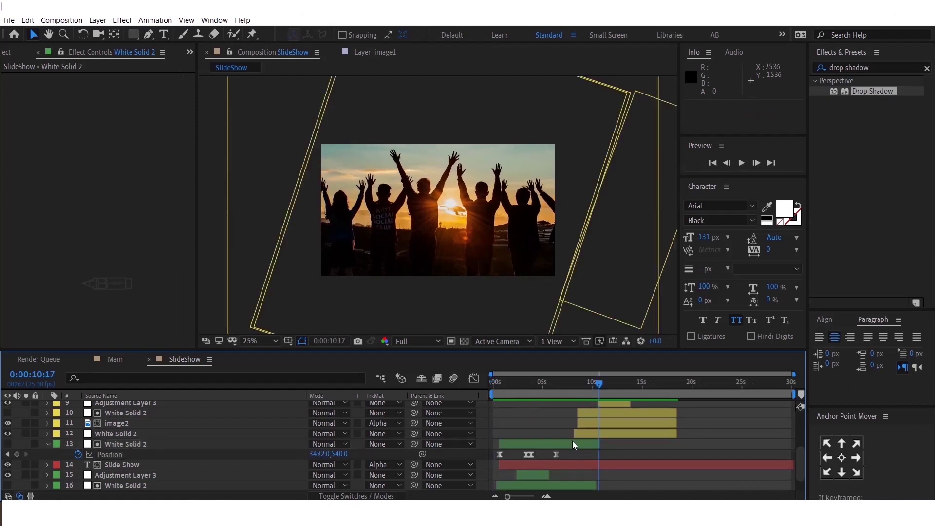
Step: Trim the end of the Slide Show text layer to 0:00:10:17 and play back the finished slideshow
click(607, 464)
drag(793, 465, 600, 464)
click(648, 449)
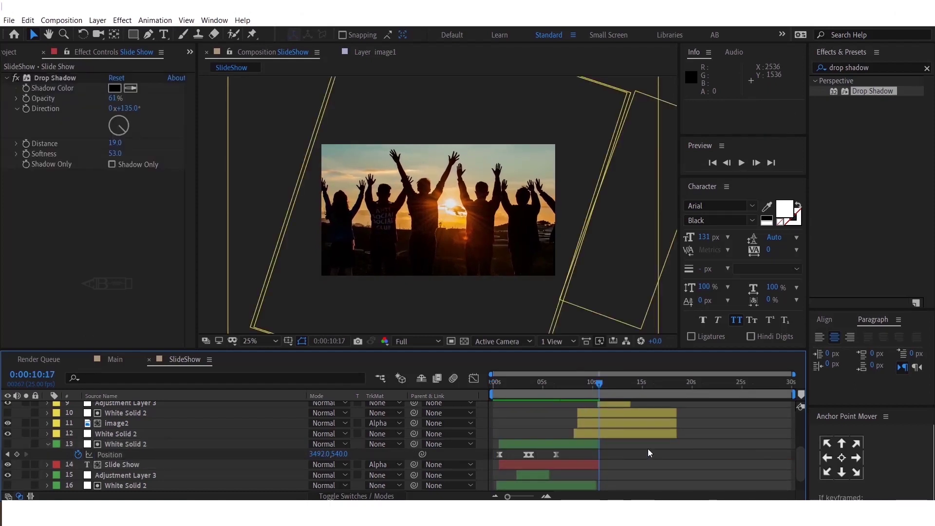
scroll(635, 443, up, 3)
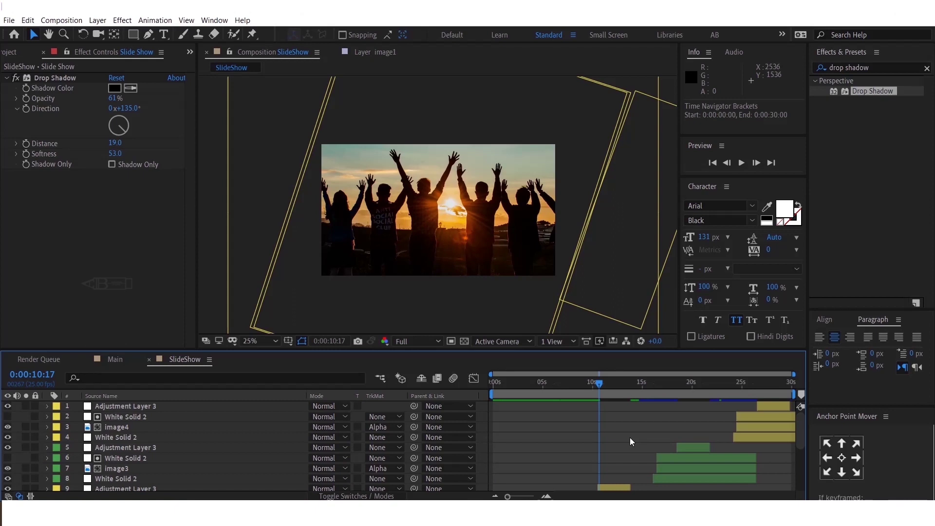
key(space)
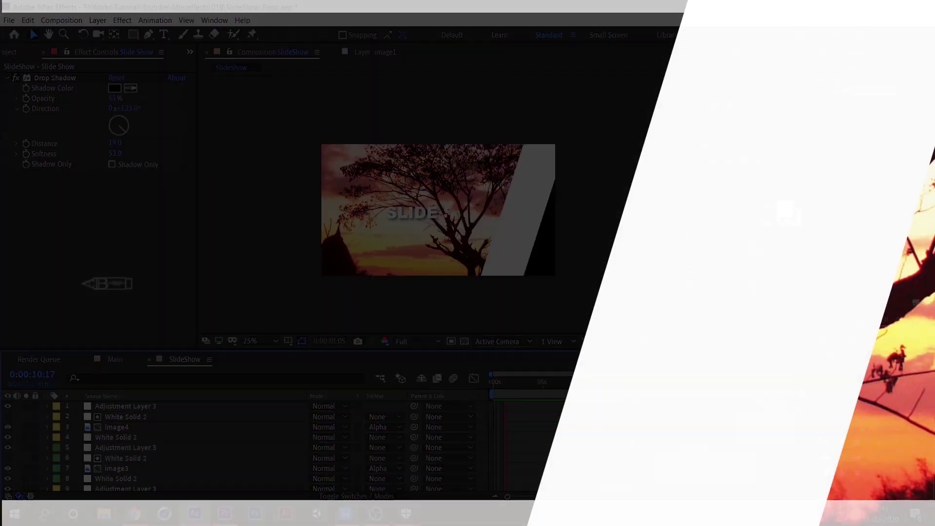